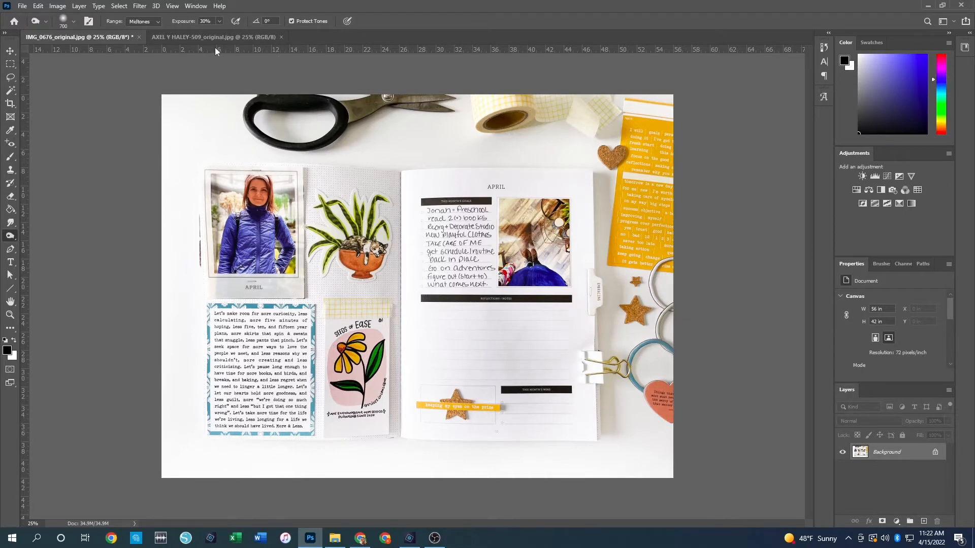
Blur the potted plant and cat sticker using the Blur Tool with the brush size increased to 600.
{"action": "left_click", "coordinate": [205, 37]}
{"action": "left_click", "coordinate": [11, 224]}
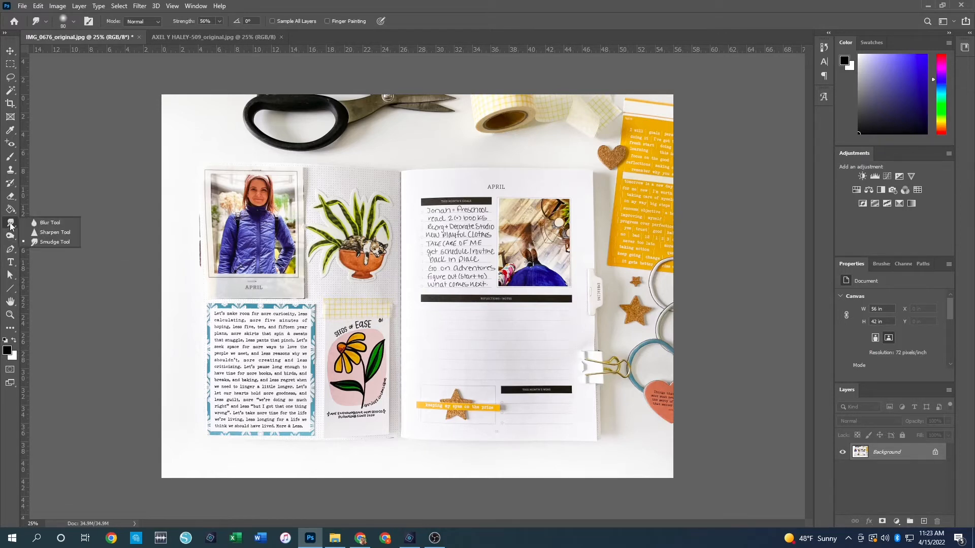
{"action": "left_click", "coordinate": [50, 223]}
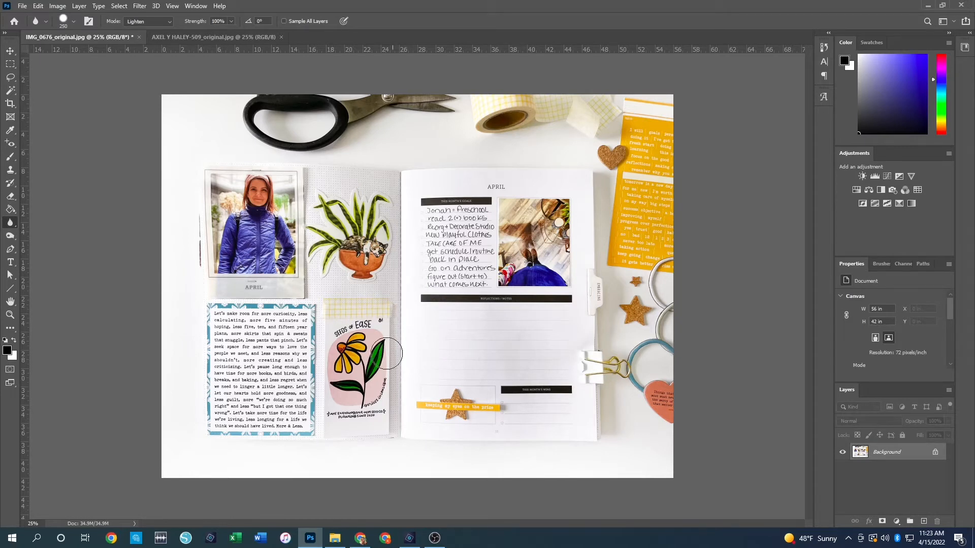
{"action": "key", "text": "bracketright"}
{"action": "key", "text": "bracketright"}
{"action": "key", "text": "bracketright"}
{"action": "key", "text": "bracketright"}
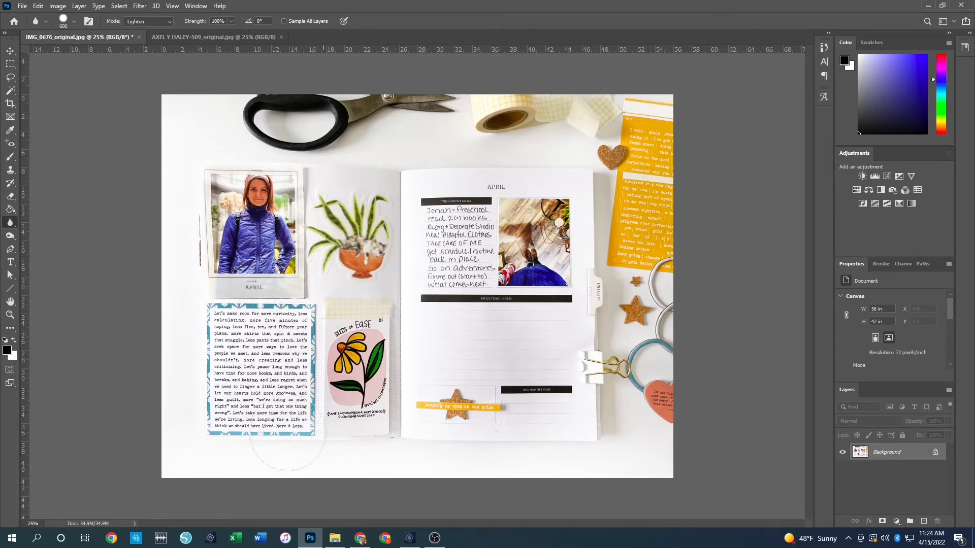
Blur the handwritten list under This Month's Goals with the Blur Tool in Lighten mode at 100% strength.
{"action": "left_click", "coordinate": [10, 315]}
{"action": "left_click", "coordinate": [325, 277]}
{"action": "left_click", "coordinate": [325, 277]}
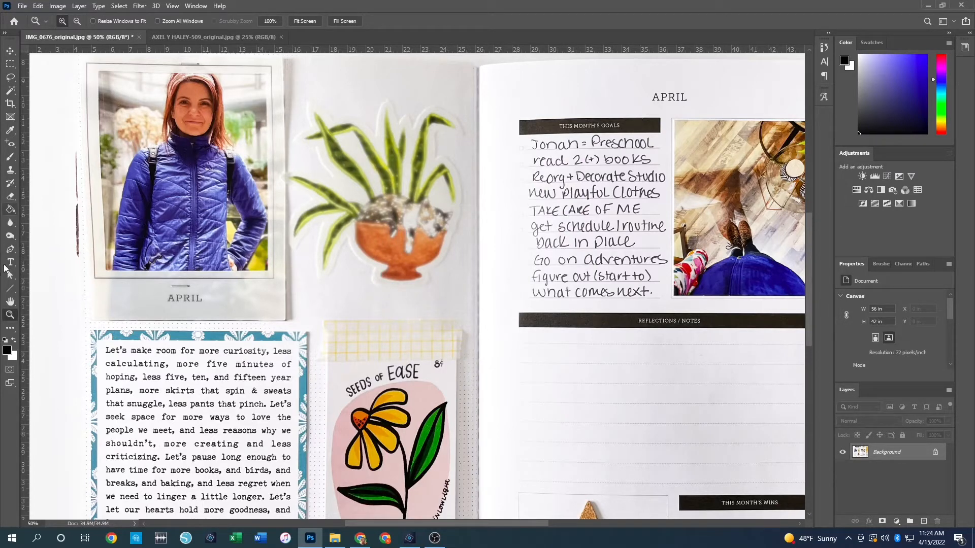
{"action": "left_click", "coordinate": [10, 222]}
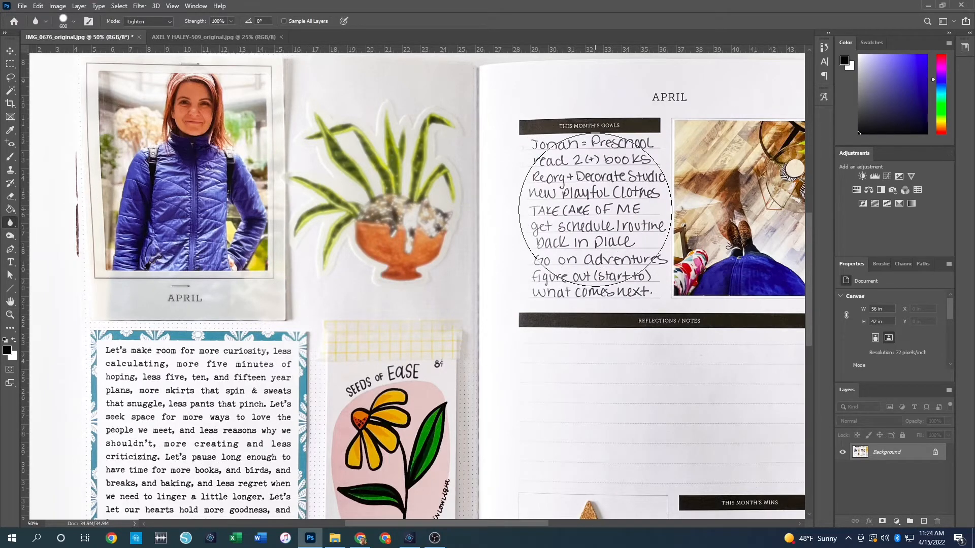
{"action": "mouse_move", "coordinate": [595, 209]}
{"action": "left_mouse_down"}
{"action": "mouse_move", "coordinate": [555, 220]}
{"action": "mouse_move", "coordinate": [633, 216]}
{"action": "mouse_move", "coordinate": [601, 219]}
{"action": "mouse_move", "coordinate": [623, 179]}
{"action": "mouse_move", "coordinate": [575, 167]}
{"action": "mouse_move", "coordinate": [634, 226]}
{"action": "mouse_move", "coordinate": [580, 254]}
{"action": "mouse_move", "coordinate": [636, 318]}
{"action": "mouse_move", "coordinate": [582, 314]}
{"action": "mouse_move", "coordinate": [605, 300]}
{"action": "mouse_move", "coordinate": [592, 296]}
{"action": "mouse_move", "coordinate": [624, 293]}
{"action": "mouse_move", "coordinate": [607, 298]}
{"action": "mouse_move", "coordinate": [601, 279]}
{"action": "mouse_move", "coordinate": [610, 209]}
{"action": "mouse_move", "coordinate": [591, 178]}
{"action": "mouse_move", "coordinate": [605, 167]}
{"action": "mouse_move", "coordinate": [593, 170]}
{"action": "mouse_move", "coordinate": [594, 306]}
{"action": "mouse_move", "coordinate": [573, 320]}
{"action": "mouse_move", "coordinate": [646, 373]}
{"action": "left_mouse_up"}
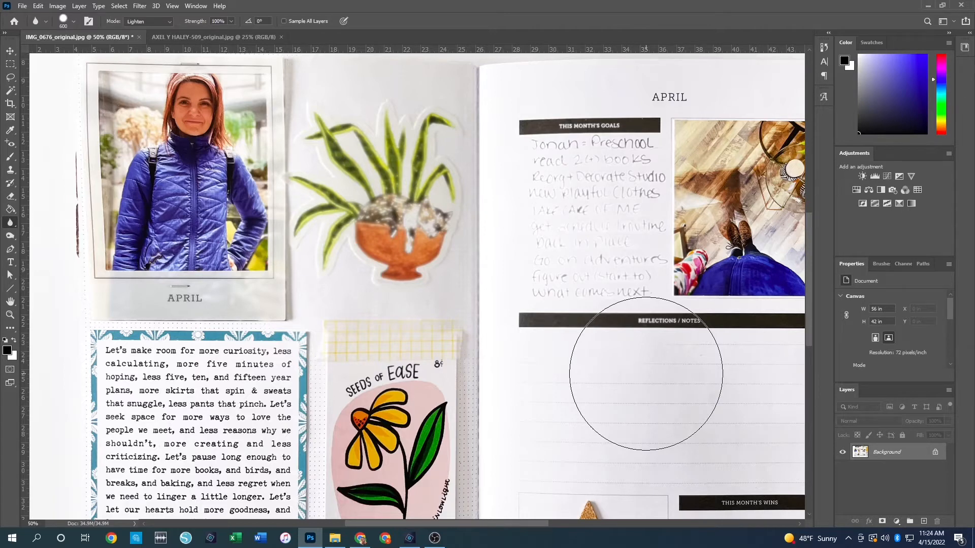
{"action": "mouse_move", "coordinate": [646, 374]}
{"action": "left_mouse_down"}
{"action": "mouse_move", "coordinate": [589, 257]}
{"action": "mouse_move", "coordinate": [574, 164]}
{"action": "mouse_move", "coordinate": [593, 307]}
{"action": "left_mouse_up"}
Undo all blur strokes on the handwritten goals list and the plant sticker.
{"action": "key", "text": "ctrl+z"}
{"action": "key", "text": "ctrl+z"}
{"action": "key", "text": "ctrl+z"}
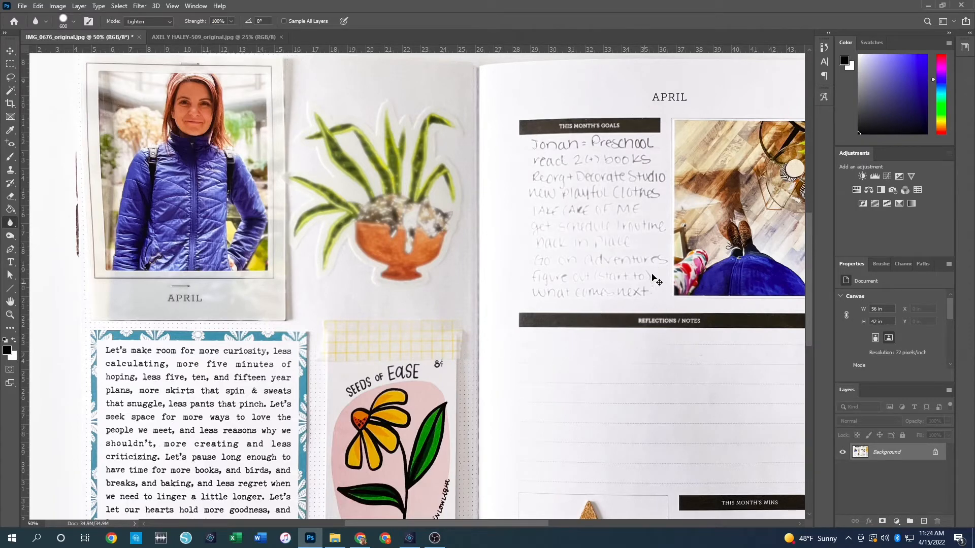
{"action": "key", "text": "ctrl+z"}
{"action": "key", "text": "ctrl+z"}
{"action": "key", "text": "ctrl+z"}
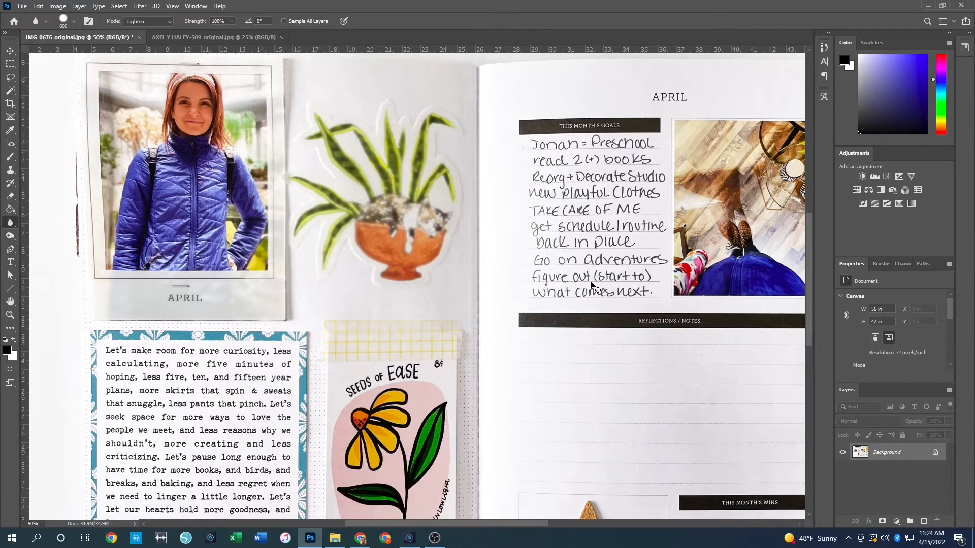
{"action": "key", "text": "ctrl+z"}
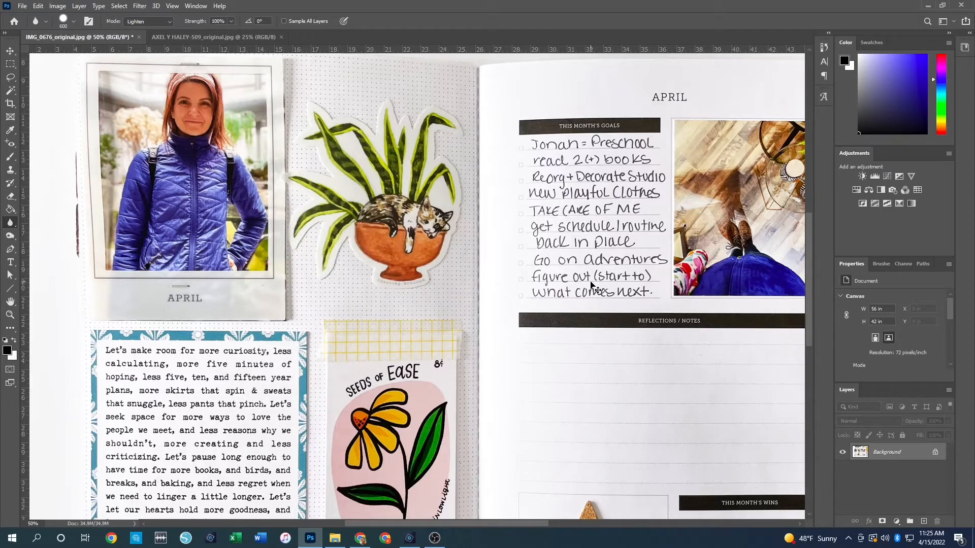
Smudge out the first three lines of the blue-bordered text card using the Smudge Tool at brush size 70 and 50% strength.
{"action": "scroll", "coordinate": [223, 254], "scroll_direction": "down", "scroll_amount": 1}
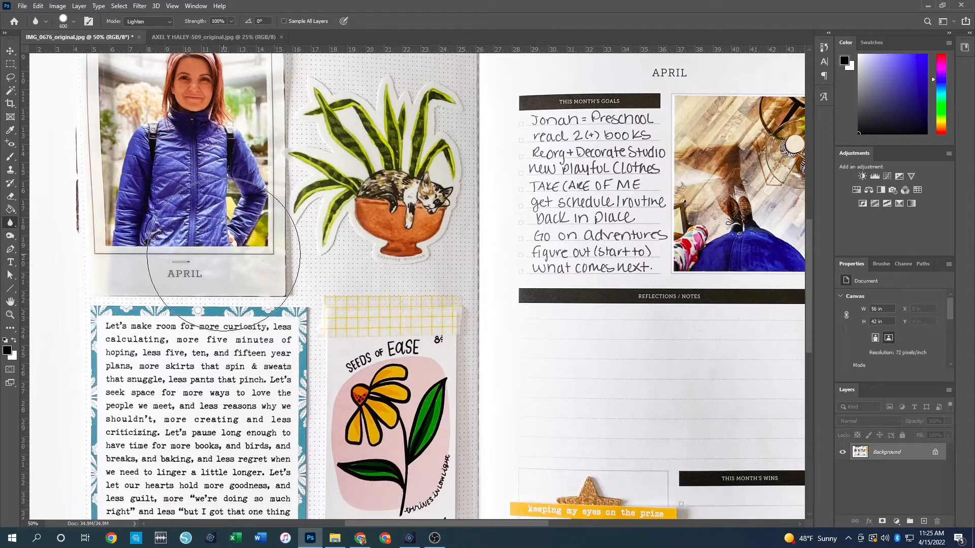
{"action": "right_click", "coordinate": [9, 225]}
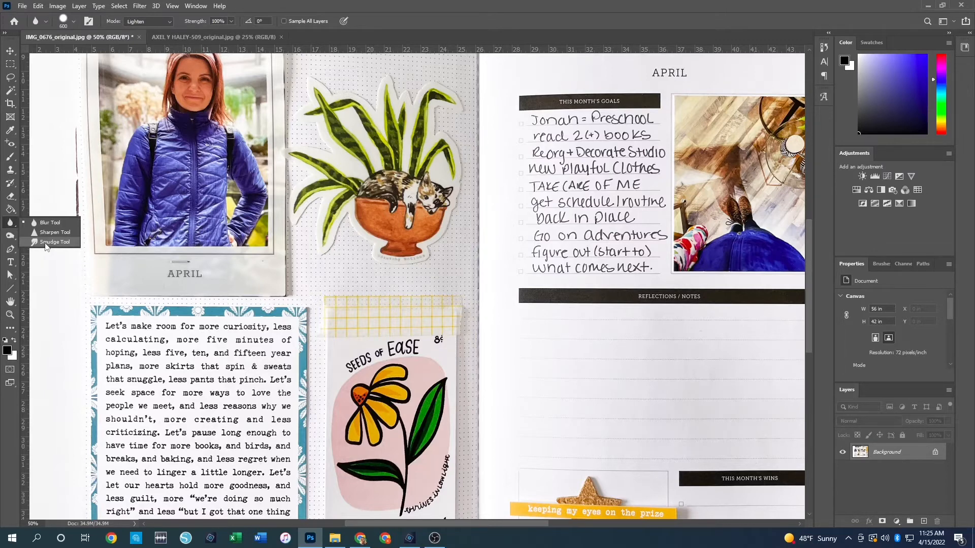
{"action": "left_click", "coordinate": [53, 243]}
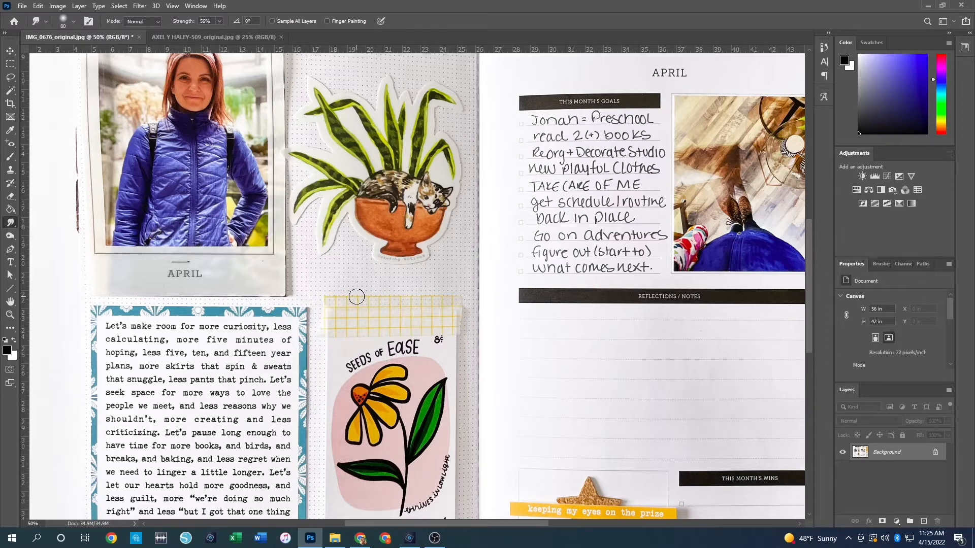
{"action": "key", "text": "bracketright"}
{"action": "key", "text": "bracketright"}
{"action": "key", "text": "bracketright"}
{"action": "key", "text": "bracketright"}
{"action": "key", "text": "bracketright"}
{"action": "key", "text": "bracketright"}
{"action": "key", "text": "bracketright"}
{"action": "key", "text": "bracketright"}
{"action": "key", "text": "bracketleft"}
{"action": "key", "text": "bracketleft"}
{"action": "key", "text": "bracketleft"}
{"action": "key", "text": "bracketleft"}
{"action": "key", "text": "bracketleft"}
{"action": "key", "text": "bracketleft"}
{"action": "key", "text": "bracketleft"}
{"action": "key", "text": "bracketleft"}
{"action": "key", "text": "bracketleft"}
{"action": "left_click_drag", "start_coordinate": [108, 328], "coordinate": [291, 329]}
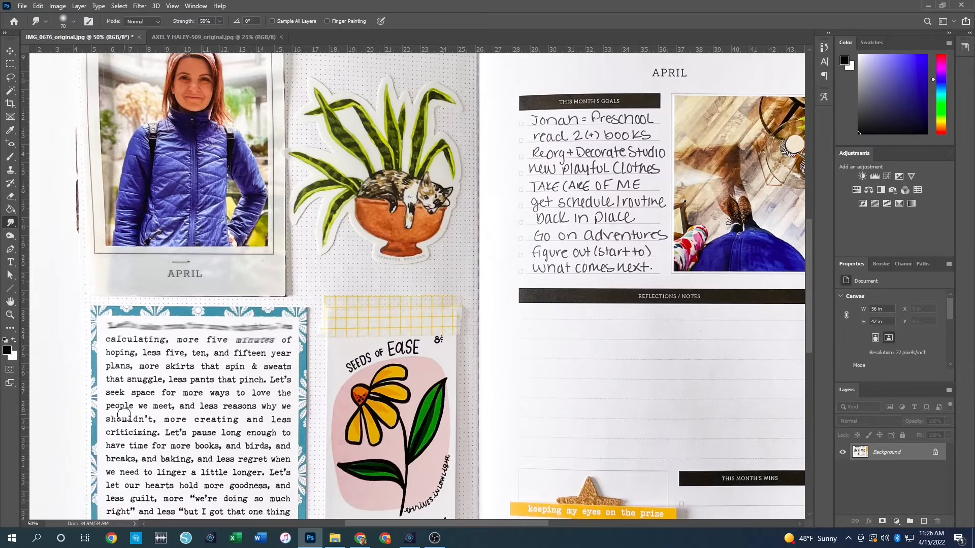
{"action": "mouse_move", "coordinate": [112, 341]}
{"action": "left_mouse_down"}
{"action": "mouse_move", "coordinate": [291, 342]}
{"action": "mouse_move", "coordinate": [106, 357]}
{"action": "mouse_move", "coordinate": [286, 354]}
{"action": "left_mouse_up"}
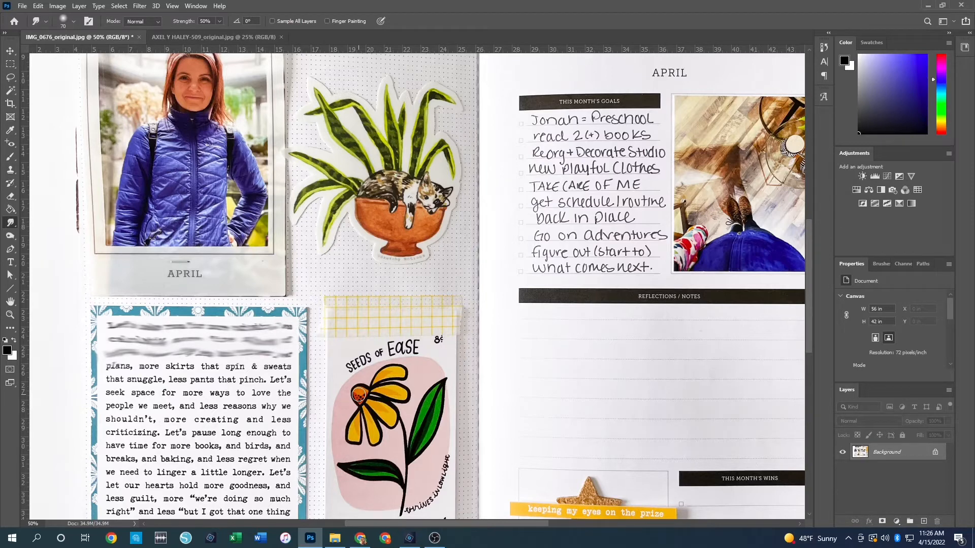
Smudge out the first handwritten goal, the "new playful clothes" line and the "back in place" line.
{"action": "mouse_move", "coordinate": [541, 122]}
{"action": "left_mouse_down"}
{"action": "mouse_move", "coordinate": [636, 115]}
{"action": "mouse_move", "coordinate": [608, 126]}
{"action": "mouse_move", "coordinate": [544, 123]}
{"action": "left_mouse_up"}
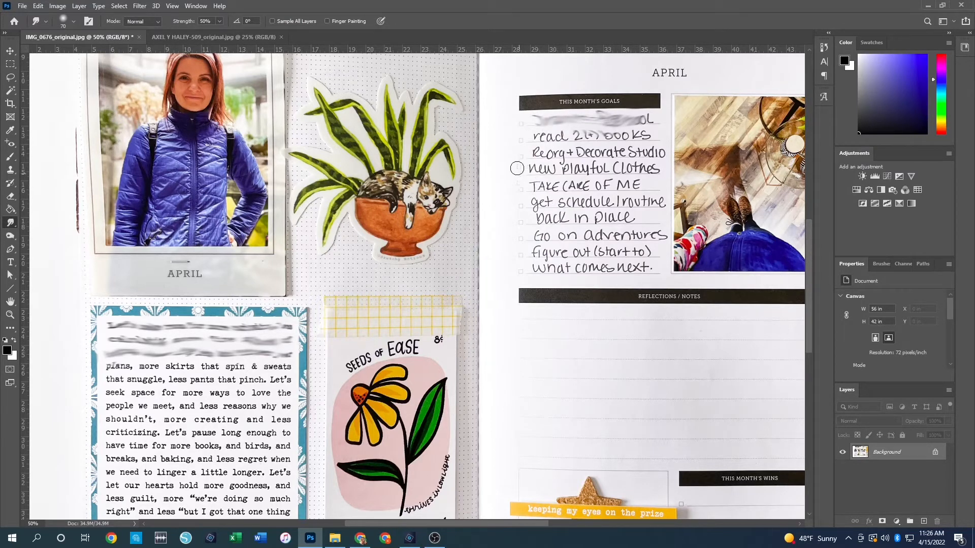
{"action": "left_click_drag", "start_coordinate": [527, 170], "coordinate": [647, 164]}
{"action": "mouse_move", "coordinate": [549, 172]}
{"action": "left_mouse_down"}
{"action": "mouse_move", "coordinate": [657, 168]}
{"action": "mouse_move", "coordinate": [579, 191]}
{"action": "mouse_move", "coordinate": [535, 168]}
{"action": "mouse_move", "coordinate": [656, 167]}
{"action": "left_mouse_up"}
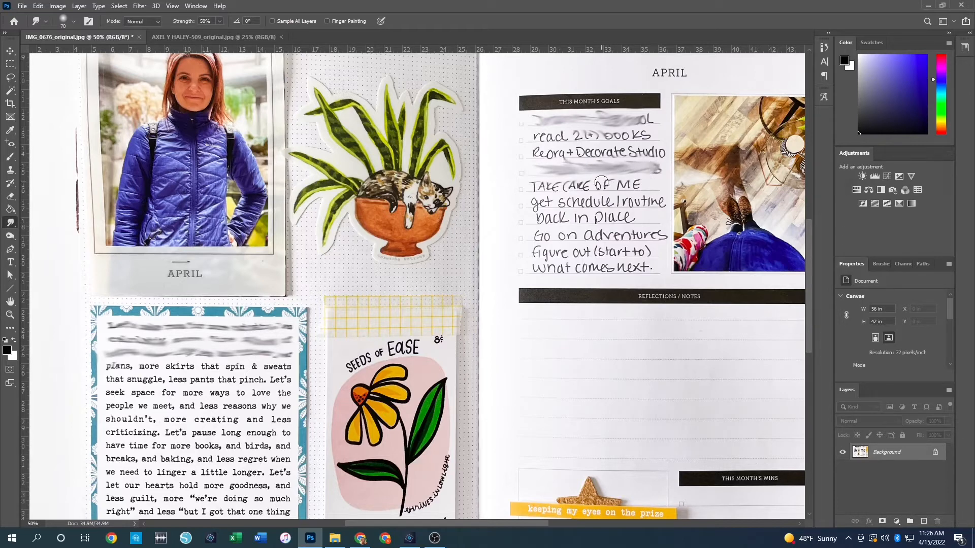
{"action": "mouse_move", "coordinate": [534, 219]}
{"action": "left_mouse_down"}
{"action": "mouse_move", "coordinate": [646, 216]}
{"action": "mouse_move", "coordinate": [521, 215]}
{"action": "left_mouse_up"}
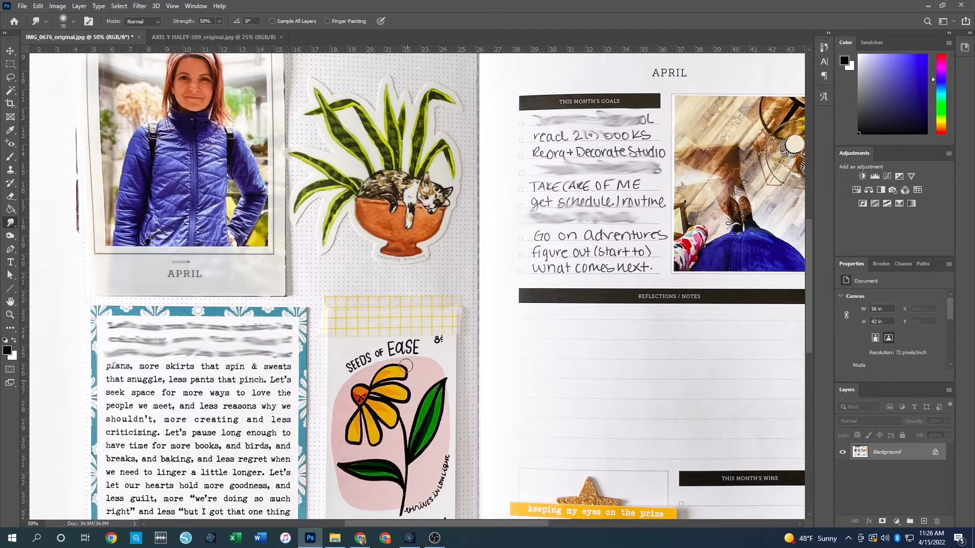
Try smudging the woman's face in the portrait photo with a size 200 brush at 50% strength, and undo it.
{"action": "left_click", "coordinate": [10, 314]}
{"action": "right_click", "coordinate": [363, 308]}
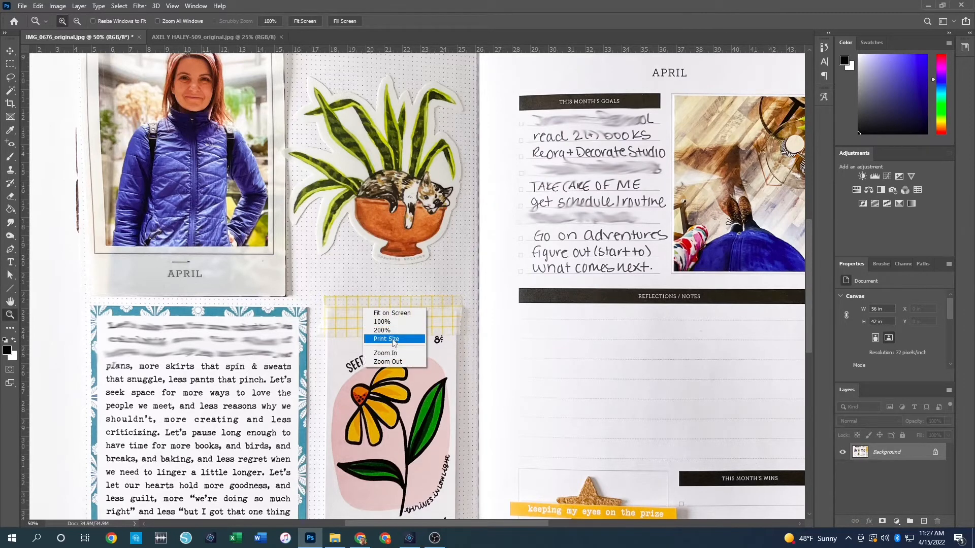
{"action": "left_click", "coordinate": [401, 314]}
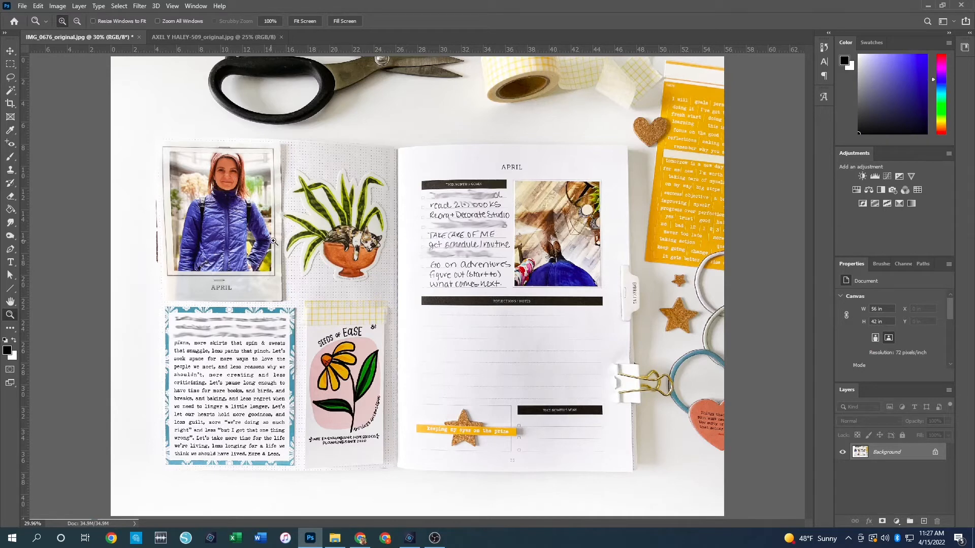
{"action": "left_click", "coordinate": [10, 223]}
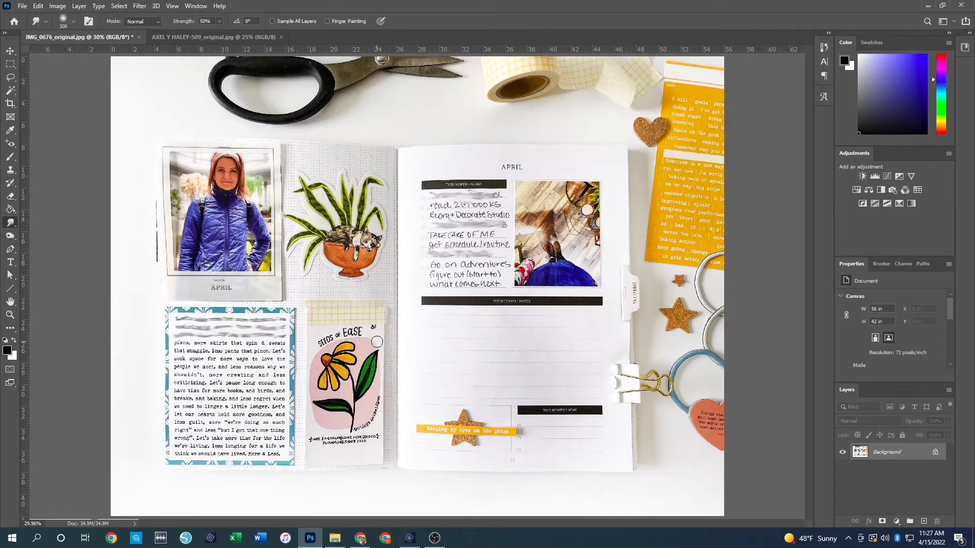
{"action": "key", "text": "bracketright"}
{"action": "key", "text": "bracketright"}
{"action": "key", "text": "bracketright"}
{"action": "key", "text": "bracketright"}
{"action": "key", "text": "bracketright"}
{"action": "key", "text": "bracketright"}
{"action": "key", "text": "bracketright"}
{"action": "key", "text": "bracketright"}
{"action": "key", "text": "bracketright"}
{"action": "key", "text": "bracketright"}
{"action": "key", "text": "bracketleft"}
{"action": "key", "text": "bracketleft"}
{"action": "key", "text": "bracketleft"}
{"action": "key", "text": "bracketleft"}
{"action": "key", "text": "bracketleft"}
{"action": "key", "text": "bracketleft"}
{"action": "left_click_drag", "start_coordinate": [228, 173], "coordinate": [228, 171]}
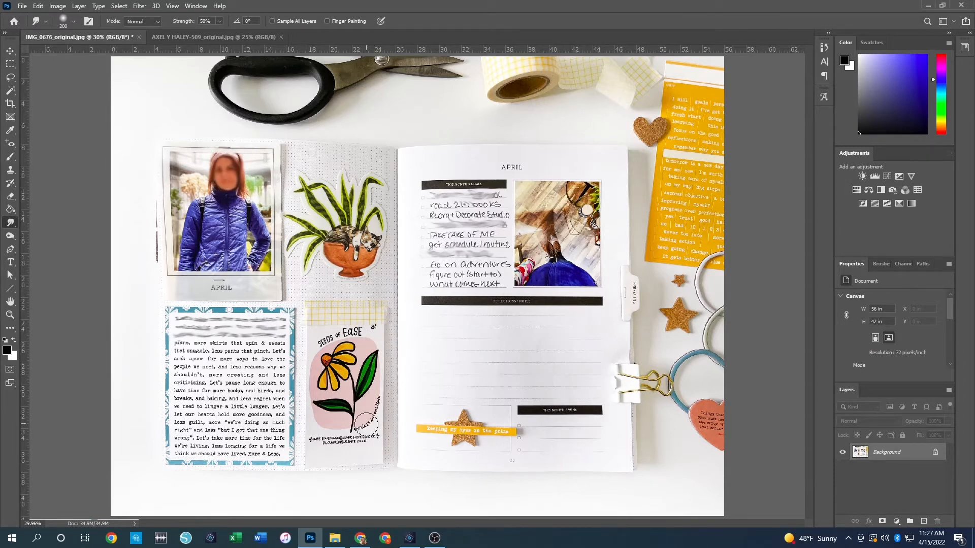
{"action": "key", "text": "ctrl+z"}
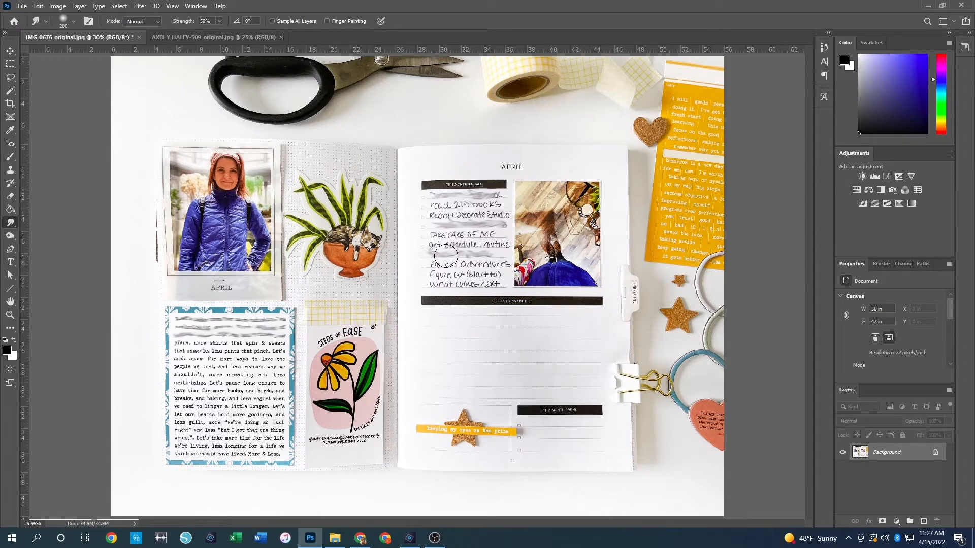
Switch to the beach photo and clone bushes and sand over the woman in the background using the Clone Stamp Tool at brush size 800.
{"action": "left_click", "coordinate": [175, 38]}
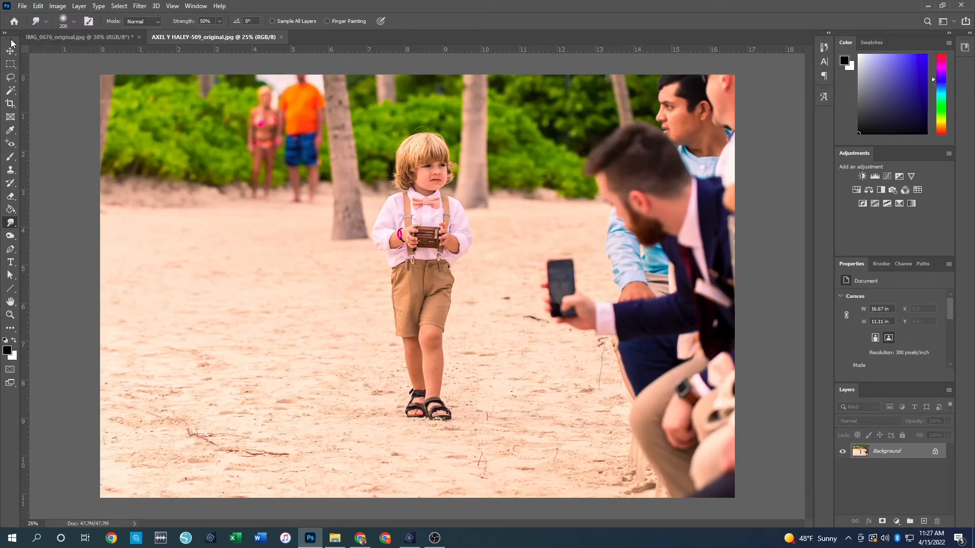
{"action": "left_click", "coordinate": [11, 173]}
{"action": "right_click", "coordinate": [11, 173]}
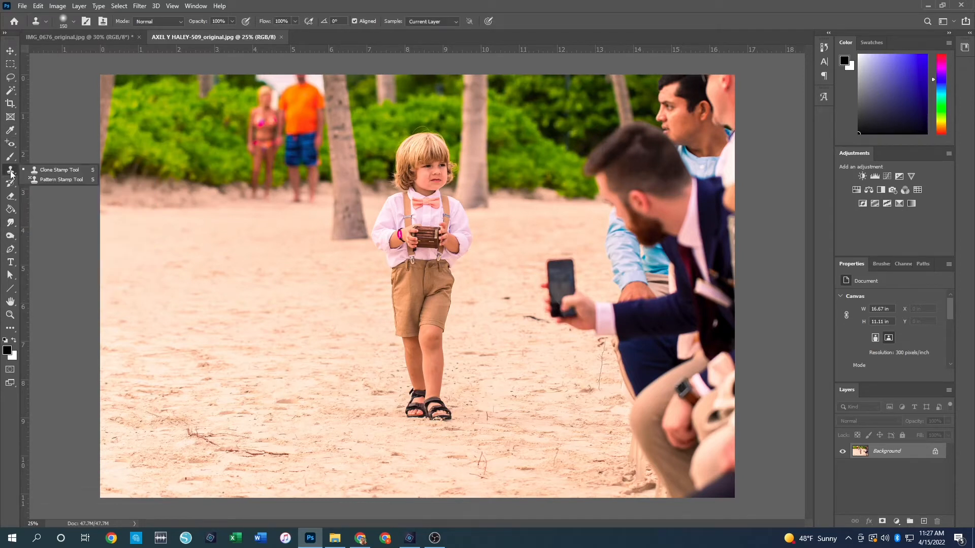
{"action": "left_click", "coordinate": [36, 174]}
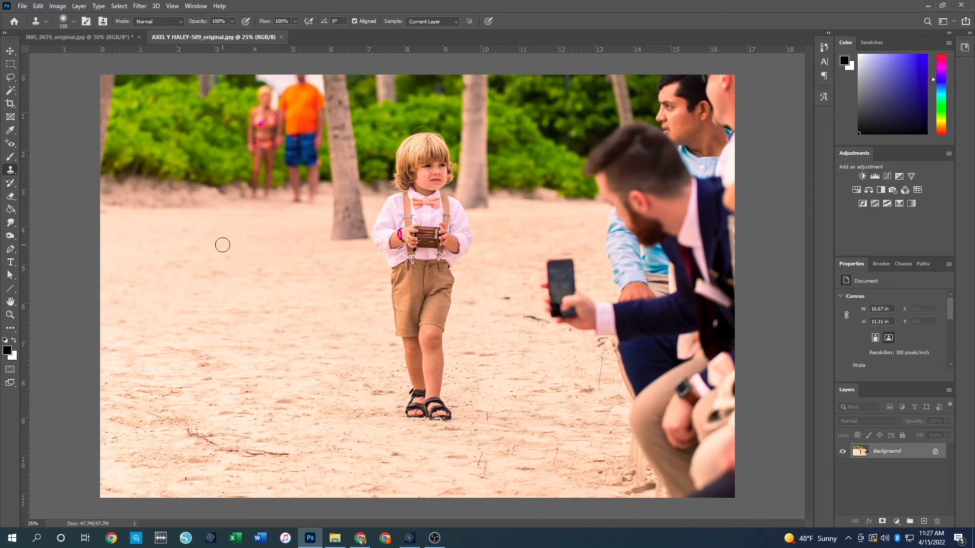
{"action": "key", "text": "bracketright"}
{"action": "key", "text": "bracketright"}
{"action": "key", "text": "bracketright"}
{"action": "key", "text": "bracketright"}
{"action": "key", "text": "bracketright"}
{"action": "key", "text": "bracketright"}
{"action": "key", "text": "bracketright"}
{"action": "key", "text": "bracketleft"}
{"action": "key", "text": "bracketleft"}
{"action": "key", "text": "bracketleft"}
{"action": "key", "text": "bracketleft"}
{"action": "key", "text": "bracketright"}
{"action": "key", "text": "bracketright"}
{"action": "key", "text": "bracketright"}
{"action": "key", "text": "bracketright"}
{"action": "key", "text": "bracketright"}
{"action": "key", "text": "bracketright"}
{"action": "key", "text": "bracketright"}
{"action": "key", "text": "bracketleft"}
{"action": "key", "text": "bracketleft"}
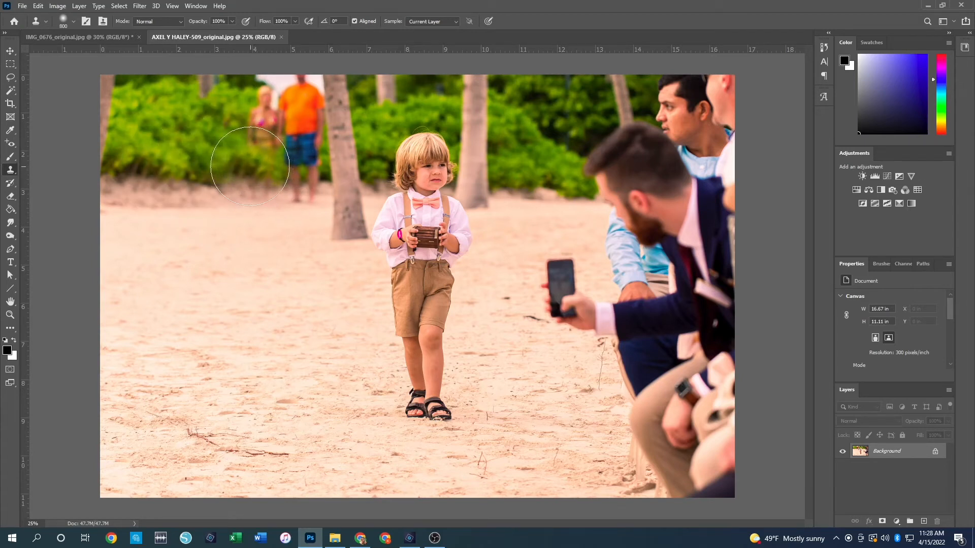
{"action": "left_click", "coordinate": [252, 166]}
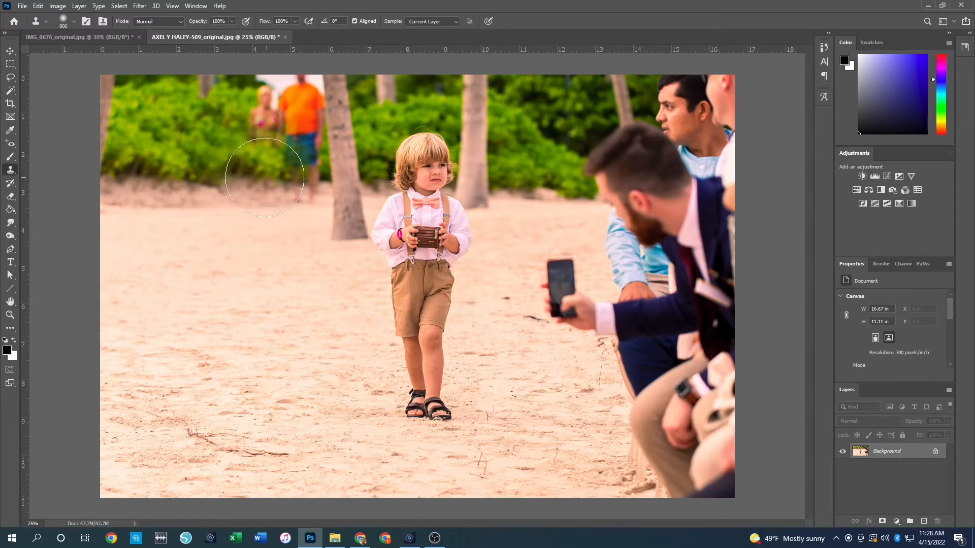
{"action": "left_click", "coordinate": [258, 125]}
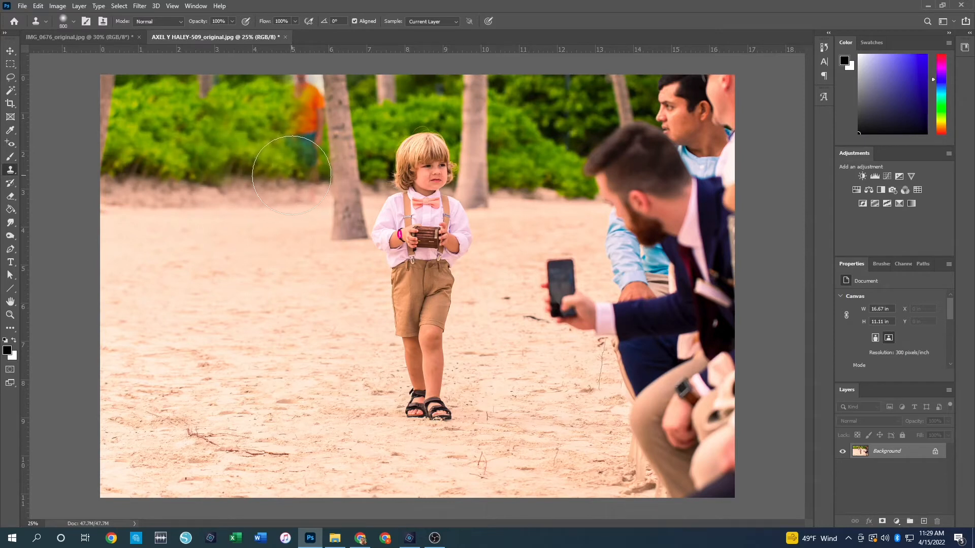
Clone foliage and sand over the man in the orange shirt, reducing the brush size to 500 for the area beside the palm trunk.
{"action": "left_click_drag", "start_coordinate": [287, 175], "coordinate": [285, 77]}
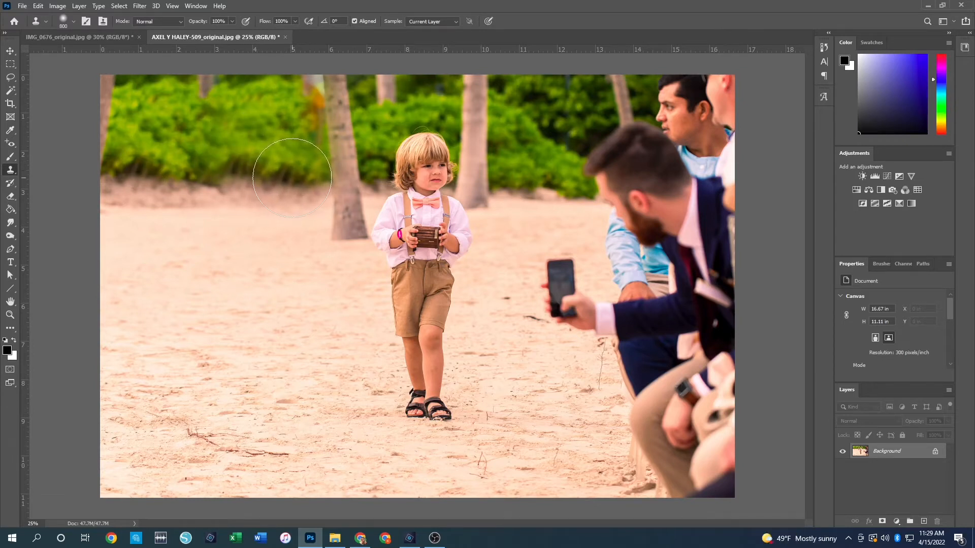
{"action": "key", "text": "bracketleft"}
{"action": "key", "text": "bracketleft"}
{"action": "key", "text": "bracketleft"}
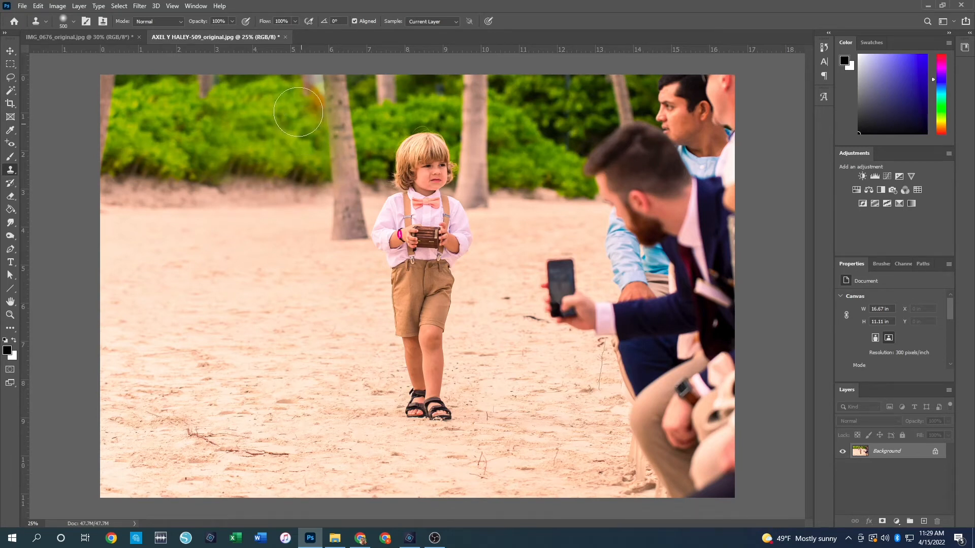
{"action": "mouse_move", "coordinate": [300, 108]}
{"action": "left_mouse_down"}
{"action": "mouse_move", "coordinate": [296, 80]}
{"action": "mouse_move", "coordinate": [301, 104]}
{"action": "mouse_move", "coordinate": [260, 117]}
{"action": "left_mouse_up"}
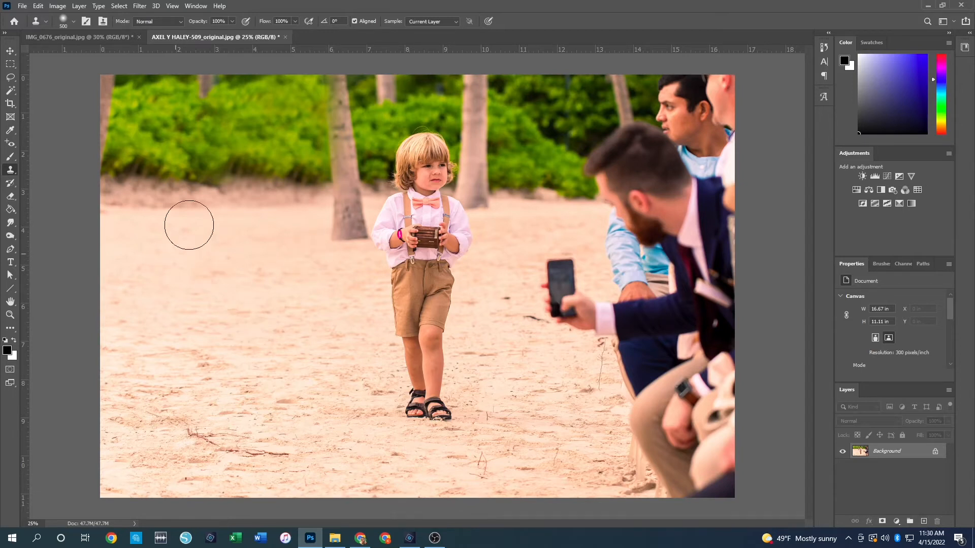
Try cloning mismatched source areas onto the bushes and the open sand, undoing each stroke.
{"action": "left_click", "coordinate": [184, 147]}
{"action": "key", "text": "ctrl+z"}
{"action": "left_click", "coordinate": [140, 173]}
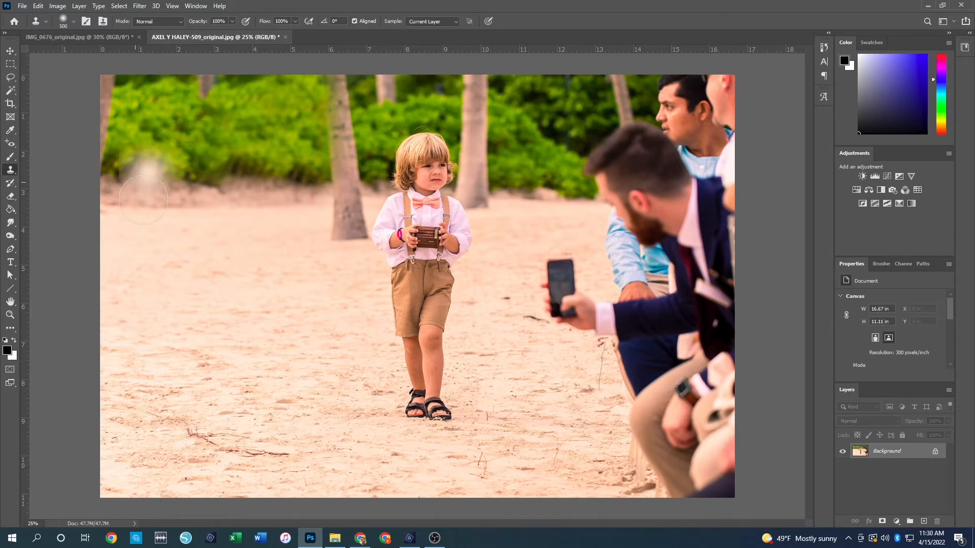
{"action": "key", "text": "ctrl+z"}
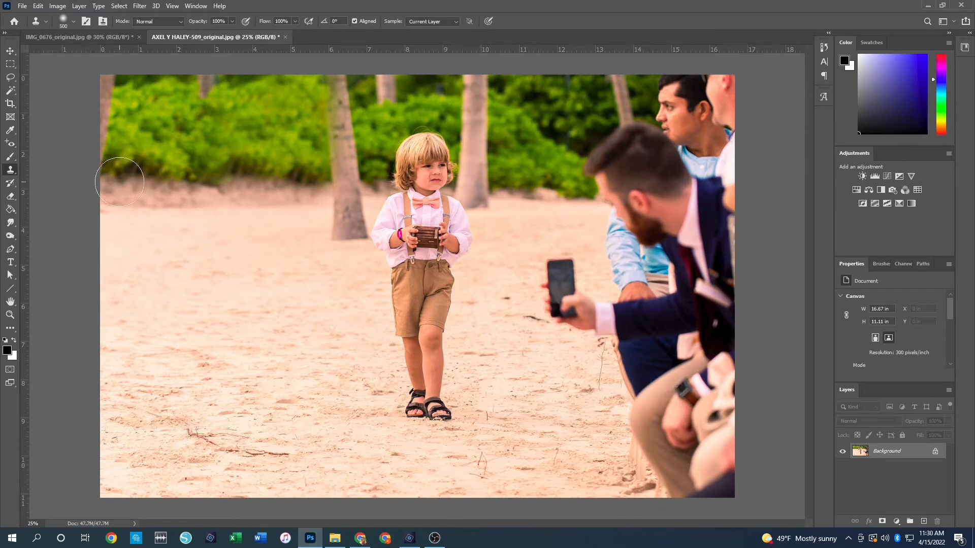
{"action": "left_click_drag", "start_coordinate": [135, 230], "coordinate": [142, 263]}
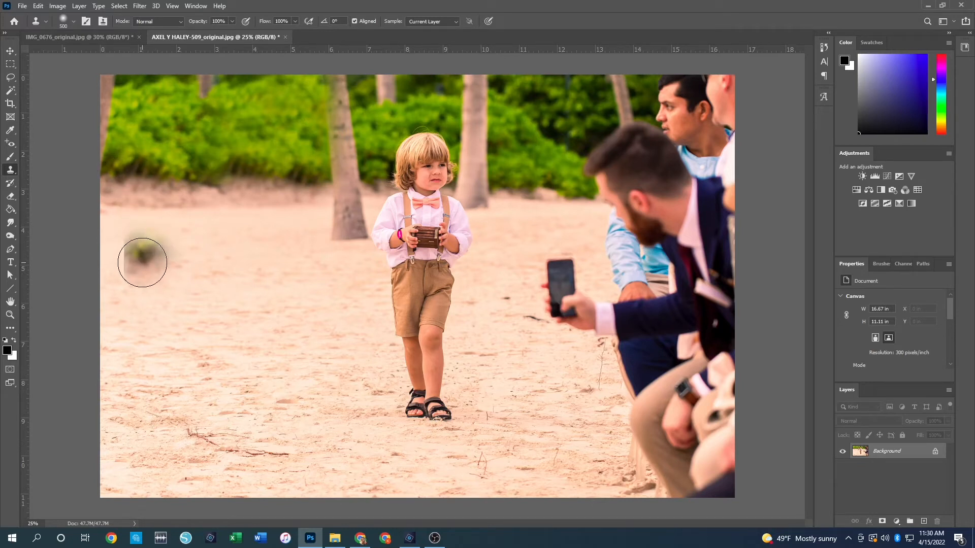
{"action": "key", "text": "ctrl+z"}
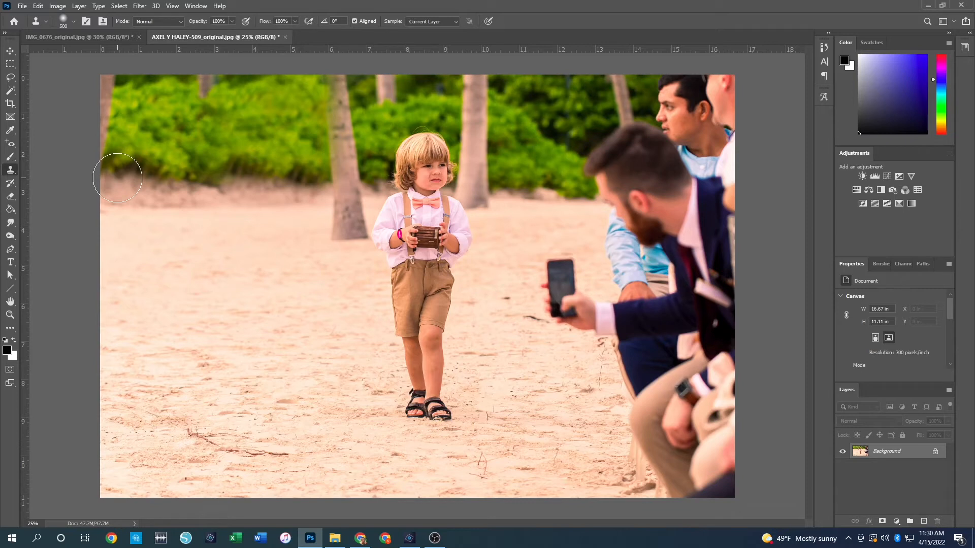
Try cloning bush foliage in horizontal bands across the open sand and the boy, and undo all the strokes.
{"action": "left_click", "coordinate": [151, 239]}
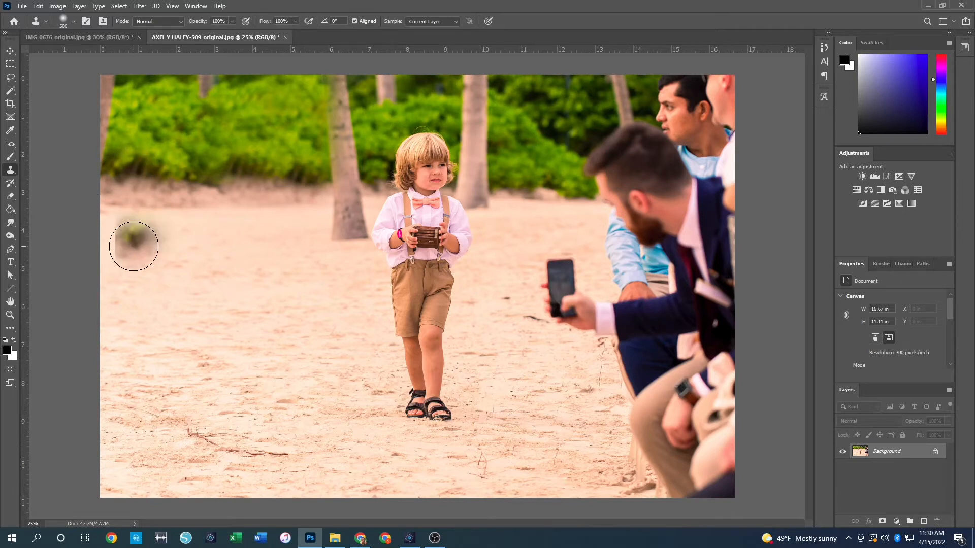
{"action": "mouse_move", "coordinate": [146, 239]}
{"action": "left_mouse_down"}
{"action": "mouse_move", "coordinate": [495, 241]}
{"action": "mouse_move", "coordinate": [658, 223]}
{"action": "mouse_move", "coordinate": [761, 224]}
{"action": "left_mouse_up"}
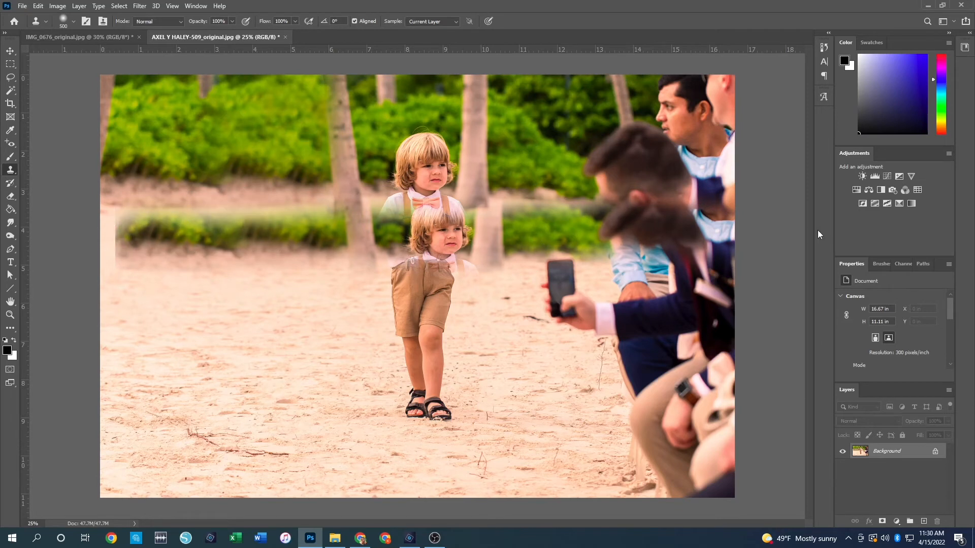
{"action": "mouse_move", "coordinate": [147, 293]}
{"action": "left_mouse_down"}
{"action": "mouse_move", "coordinate": [431, 272]}
{"action": "mouse_move", "coordinate": [760, 279]}
{"action": "left_mouse_up"}
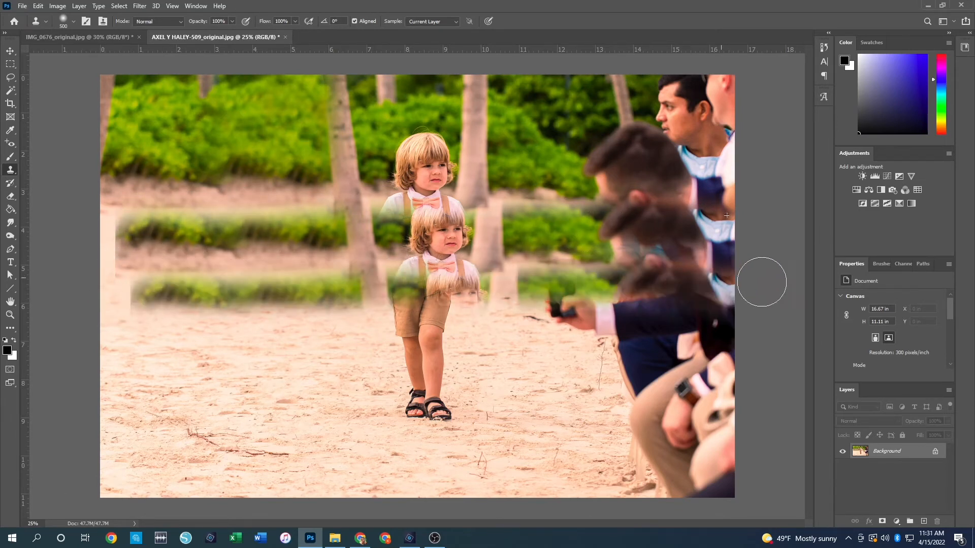
{"action": "mouse_move", "coordinate": [168, 350]}
{"action": "left_mouse_down"}
{"action": "mouse_move", "coordinate": [120, 351]}
{"action": "mouse_move", "coordinate": [780, 373]}
{"action": "left_mouse_up"}
{"action": "left_click", "coordinate": [123, 195]}
{"action": "key", "text": "ctrl+z"}
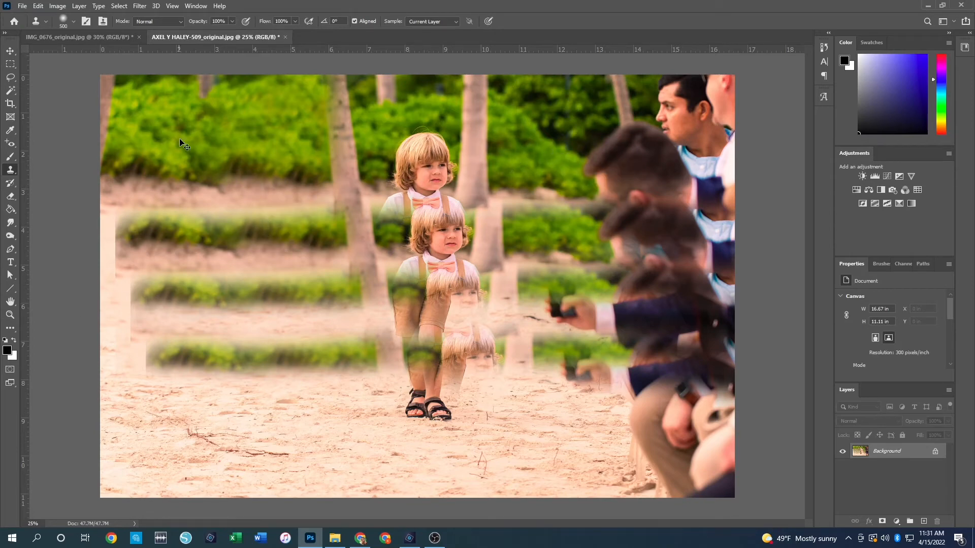
{"action": "key", "text": "ctrl+z"}
{"action": "key", "text": "ctrl+z"}
{"action": "key", "text": "ctrl+z"}
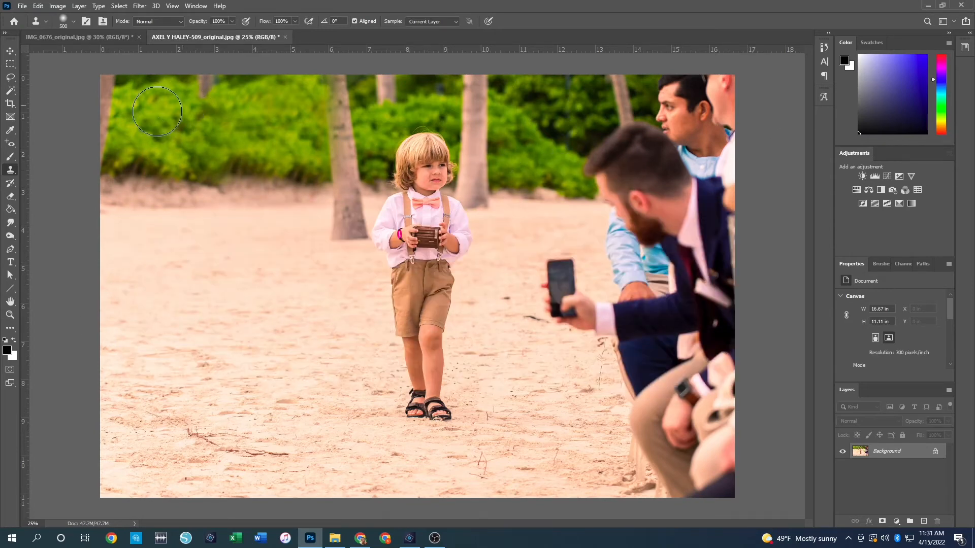
Try cloning the bushes and the boy in vertical strokes onto the open sand and background, undoing each stroke.
{"action": "mouse_move", "coordinate": [142, 206]}
{"action": "left_mouse_down"}
{"action": "mouse_move", "coordinate": [151, 193]}
{"action": "mouse_move", "coordinate": [139, 462]}
{"action": "left_mouse_up"}
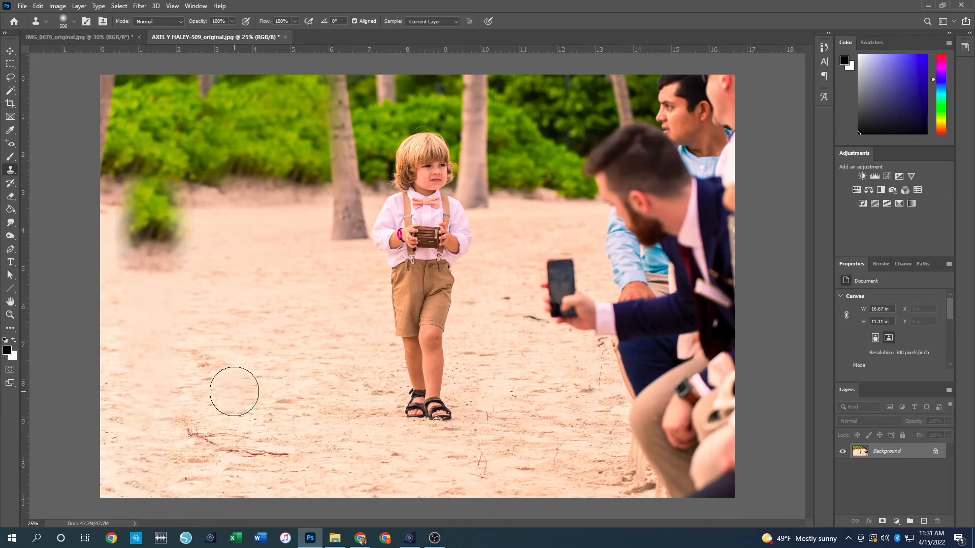
{"action": "key", "text": "ctrl+z"}
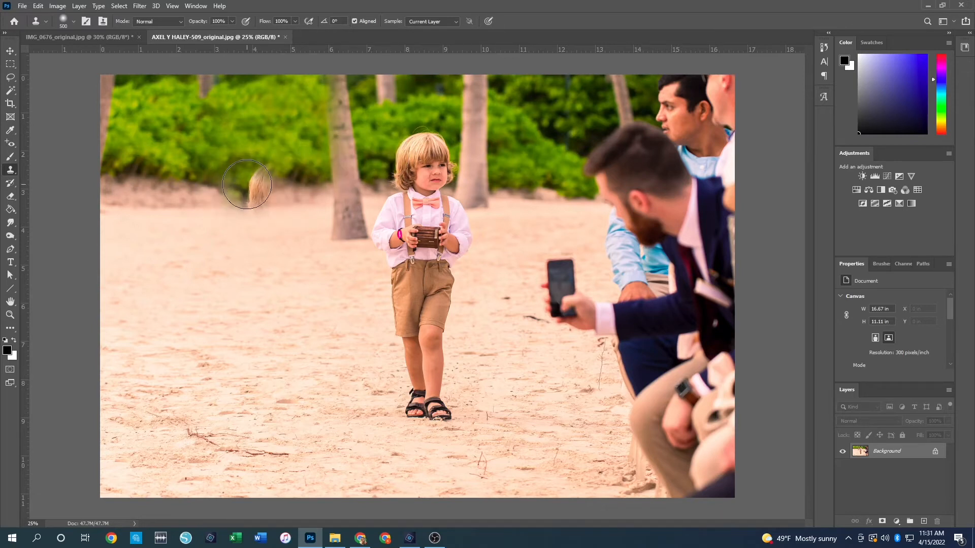
{"action": "mouse_move", "coordinate": [245, 165]}
{"action": "left_mouse_down"}
{"action": "mouse_move", "coordinate": [249, 239]}
{"action": "mouse_move", "coordinate": [219, 437]}
{"action": "left_mouse_up"}
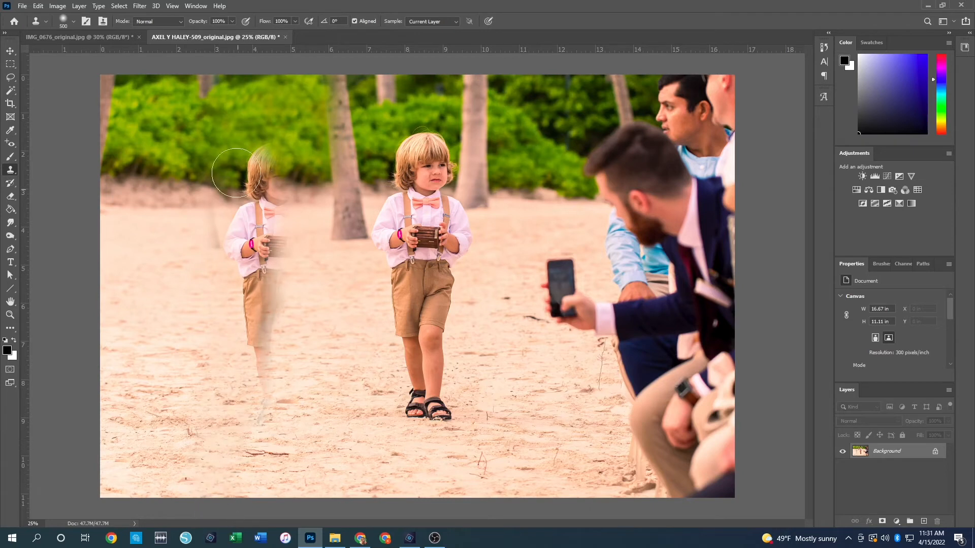
{"action": "key", "text": "ctrl+z"}
{"action": "left_click_drag", "start_coordinate": [233, 214], "coordinate": [266, 30]}
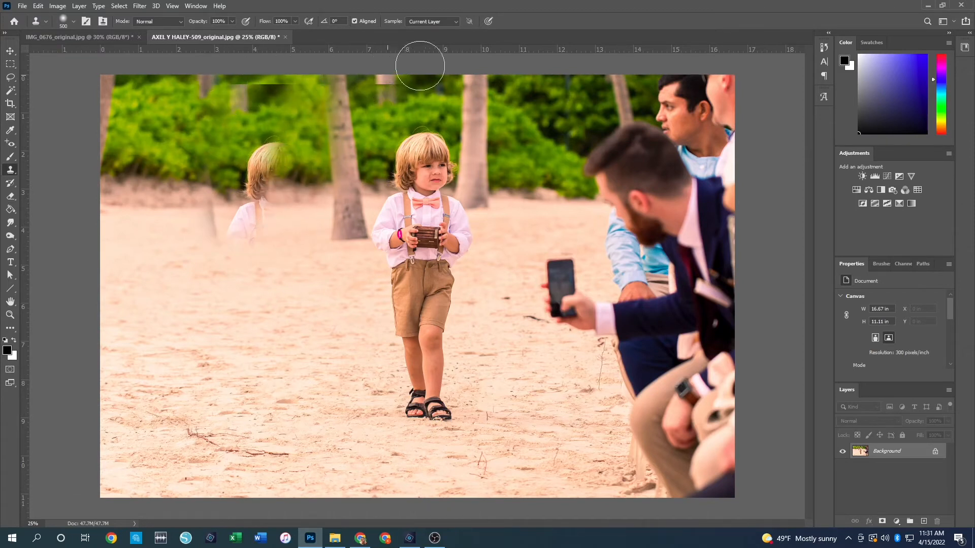
{"action": "key", "text": "ctrl+z"}
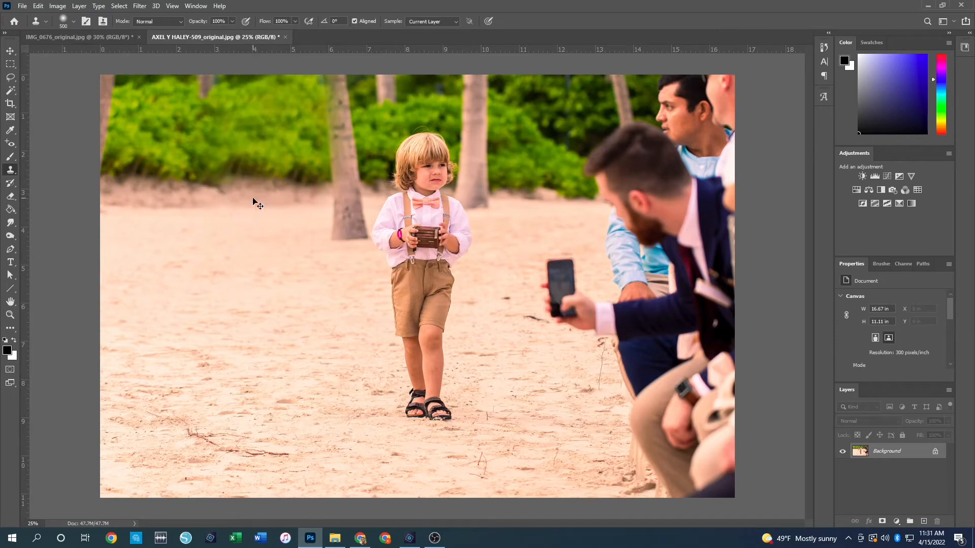
Undo the earlier cloning strokes to restore the woman and the man in the orange shirt.
{"action": "key", "text": "ctrl+z"}
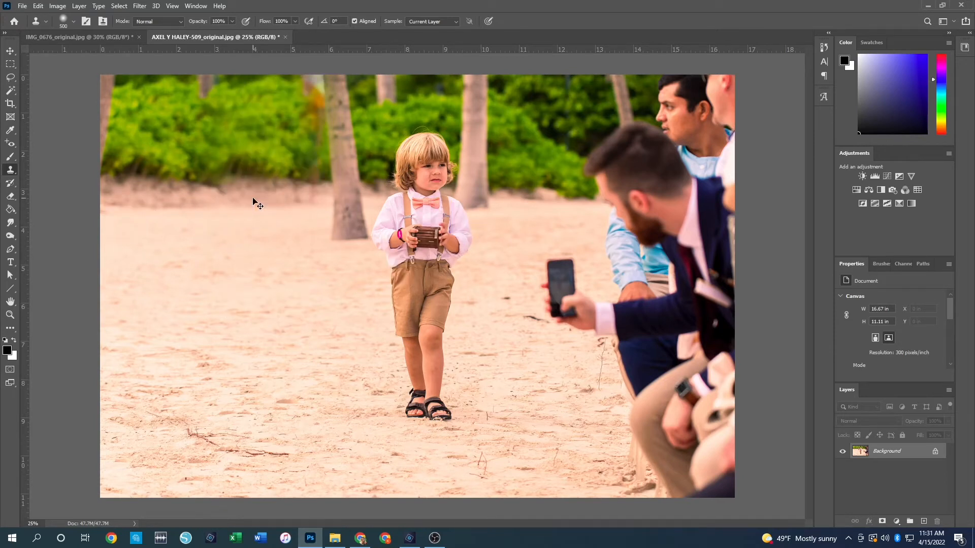
{"action": "key", "text": "ctrl+z"}
{"action": "key", "text": "ctrl+z"}
{"action": "key", "text": "ctrl+z"}
{"action": "key", "text": "ctrl+z"}
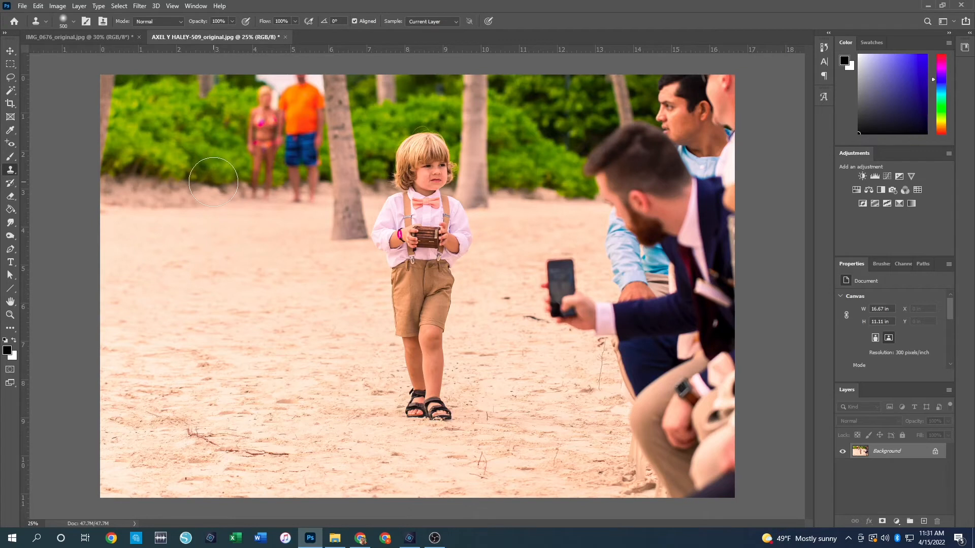
Try cloning over both background people from the bush edge just beside the woman, and undo the strokes.
{"action": "left_click", "coordinate": [216, 180], "text": "alt"}
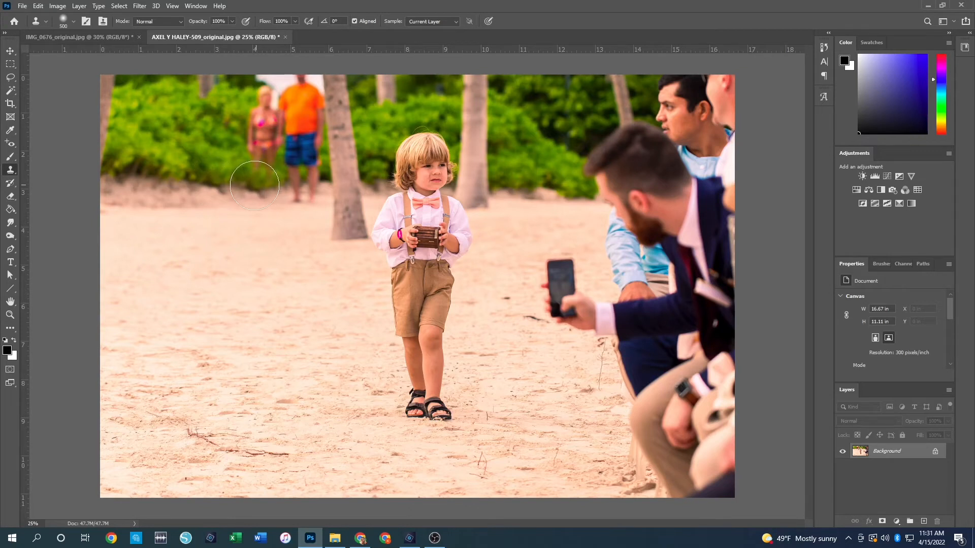
{"action": "mouse_move", "coordinate": [258, 184]}
{"action": "left_mouse_down"}
{"action": "mouse_move", "coordinate": [318, 186]}
{"action": "mouse_move", "coordinate": [260, 166]}
{"action": "mouse_move", "coordinate": [254, 155]}
{"action": "mouse_move", "coordinate": [315, 147]}
{"action": "mouse_move", "coordinate": [254, 122]}
{"action": "mouse_move", "coordinate": [284, 101]}
{"action": "mouse_move", "coordinate": [315, 109]}
{"action": "mouse_move", "coordinate": [303, 117]}
{"action": "left_mouse_up"}
{"action": "key", "text": "ctrl+z"}
{"action": "key", "text": "ctrl+z"}
{"action": "key", "text": "ctrl+z"}
{"action": "key", "text": "ctrl+z"}
{"action": "key", "text": "ctrl+z"}
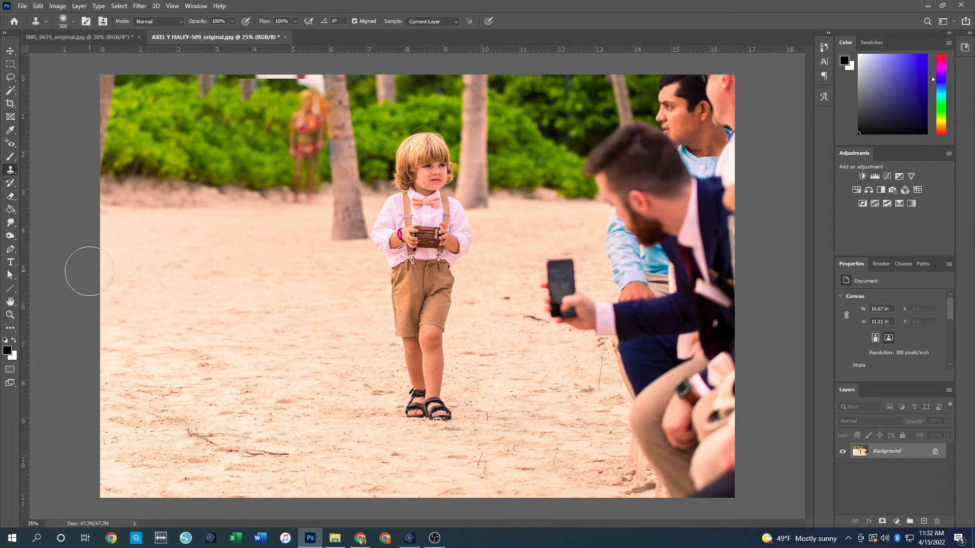
{"action": "key", "text": "ctrl+z"}
{"action": "key", "text": "ctrl+z"}
{"action": "key", "text": "ctrl+z"}
{"action": "key", "text": "ctrl+z"}
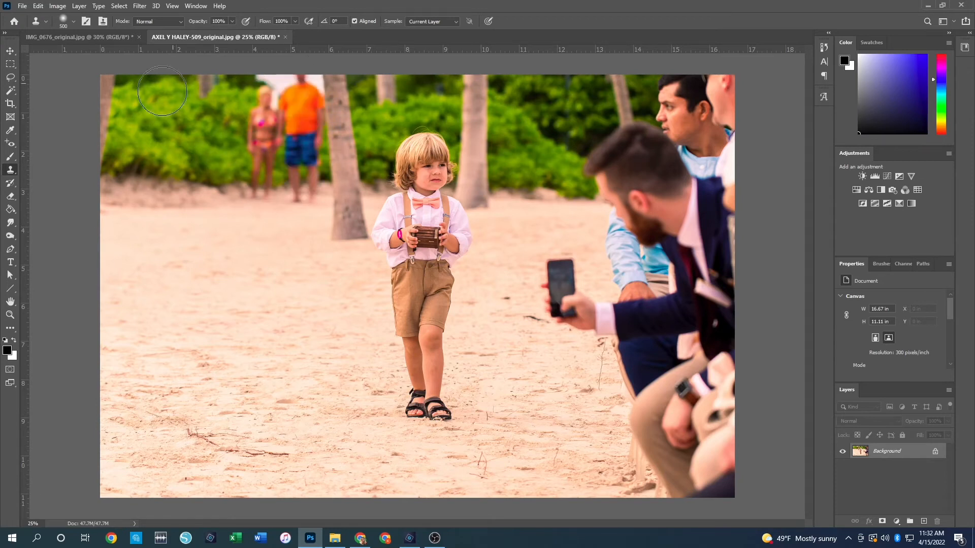
Try cloning over both people from source points farther along the bushes, undoing each attempt.
{"action": "left_click", "coordinate": [164, 160], "text": "alt"}
{"action": "mouse_move", "coordinate": [253, 183]}
{"action": "left_mouse_down"}
{"action": "mouse_move", "coordinate": [256, 168]}
{"action": "mouse_move", "coordinate": [249, 185]}
{"action": "mouse_move", "coordinate": [306, 179]}
{"action": "left_mouse_up"}
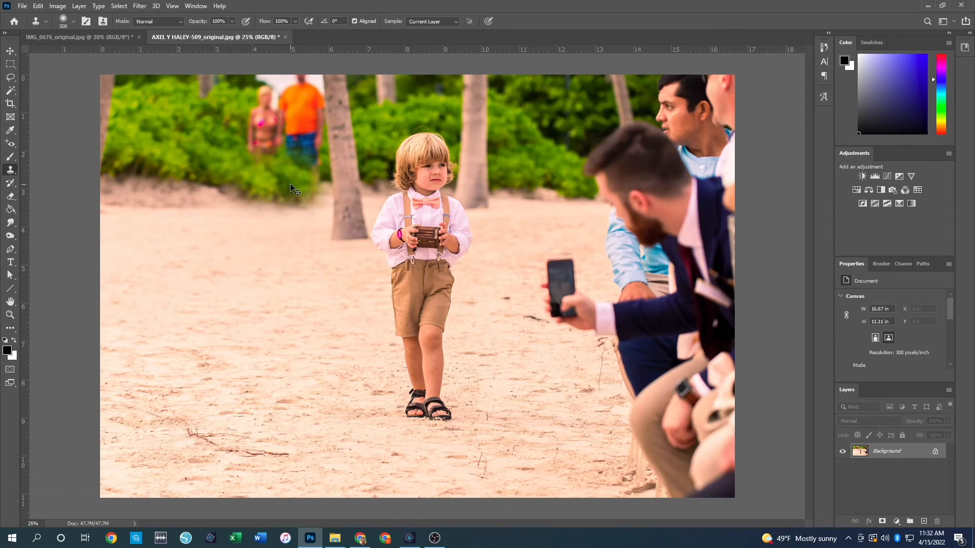
{"action": "key", "text": "ctrl+z"}
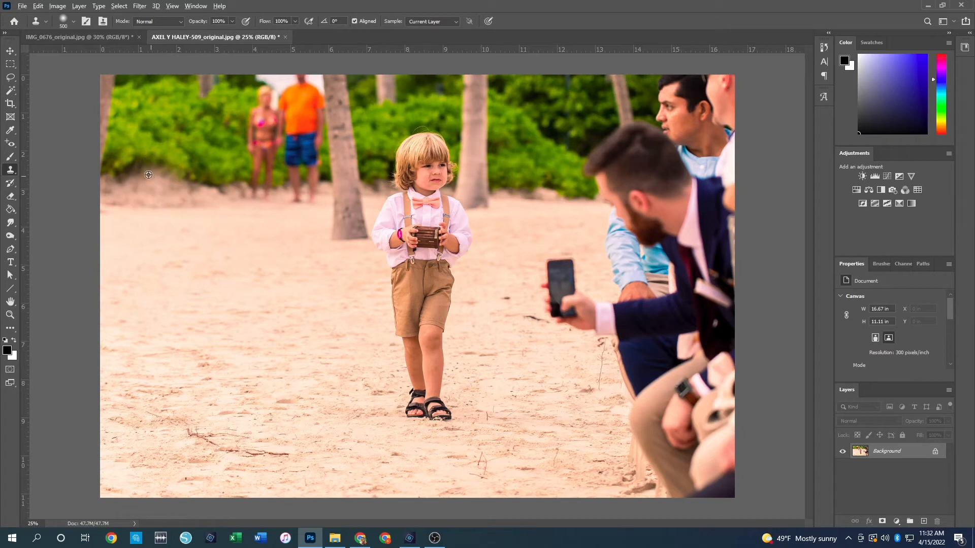
{"action": "mouse_move", "coordinate": [242, 183]}
{"action": "left_mouse_down"}
{"action": "mouse_move", "coordinate": [308, 184]}
{"action": "mouse_move", "coordinate": [266, 147]}
{"action": "mouse_move", "coordinate": [306, 145]}
{"action": "mouse_move", "coordinate": [256, 119]}
{"action": "mouse_move", "coordinate": [305, 118]}
{"action": "mouse_move", "coordinate": [250, 99]}
{"action": "mouse_move", "coordinate": [258, 89]}
{"action": "mouse_move", "coordinate": [300, 85]}
{"action": "mouse_move", "coordinate": [302, 113]}
{"action": "left_mouse_up"}
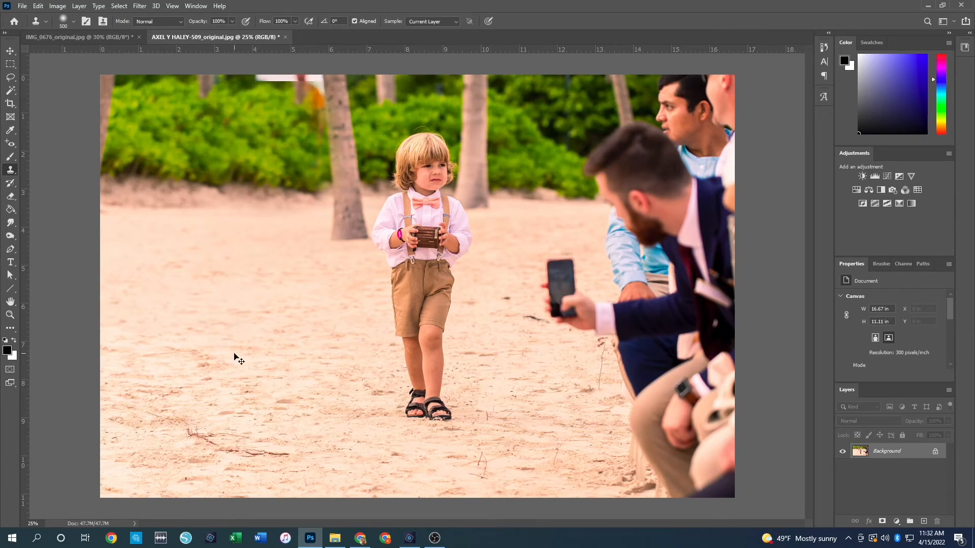
{"action": "key", "text": "ctrl+z"}
{"action": "key", "text": "ctrl+z"}
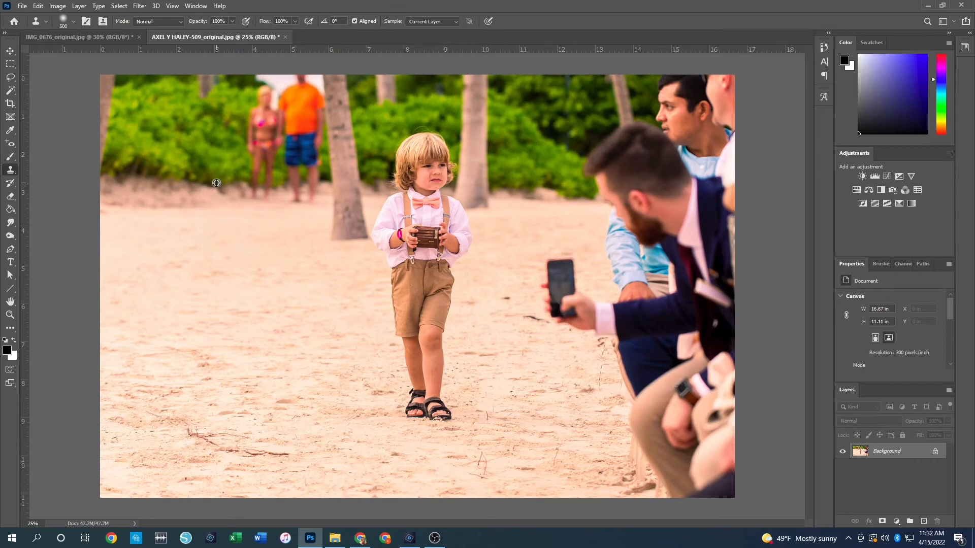
Clone nearby bushes and sand over the woman in the background with the size 500 brush.
{"action": "mouse_move", "coordinate": [256, 177]}
{"action": "left_mouse_down"}
{"action": "mouse_move", "coordinate": [257, 196]}
{"action": "mouse_move", "coordinate": [272, 88]}
{"action": "left_mouse_up"}
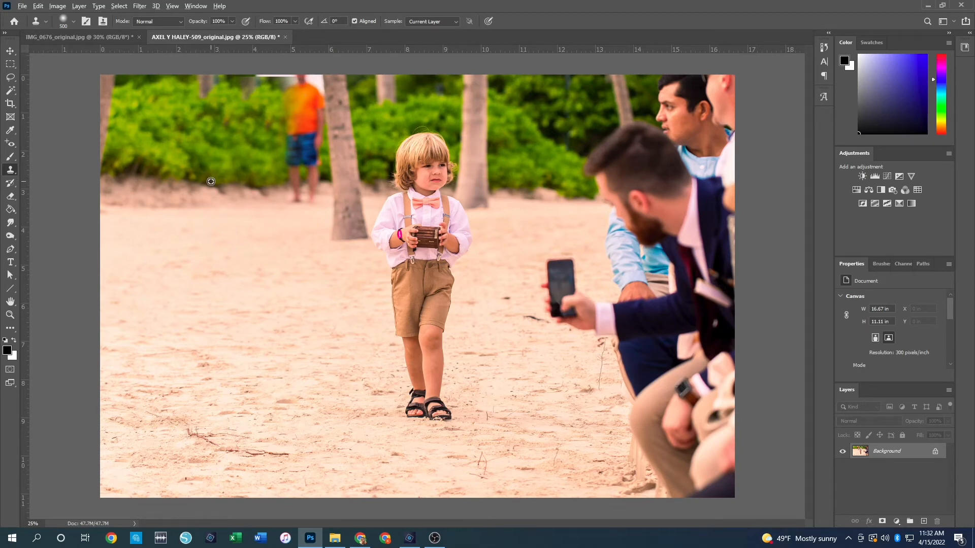
Try cloning the bush edge in a band across the open sand, and undo the stroke.
{"action": "left_click", "coordinate": [222, 177], "text": "alt"}
{"action": "mouse_move", "coordinate": [150, 321]}
{"action": "left_mouse_down"}
{"action": "mouse_move", "coordinate": [259, 311]}
{"action": "mouse_move", "coordinate": [368, 318]}
{"action": "left_mouse_up"}
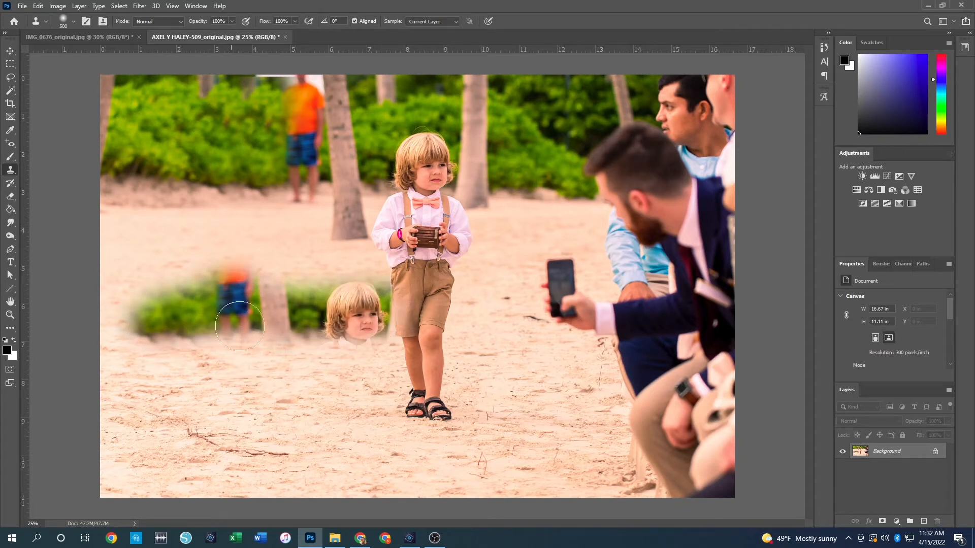
{"action": "key", "text": "ctrl+z"}
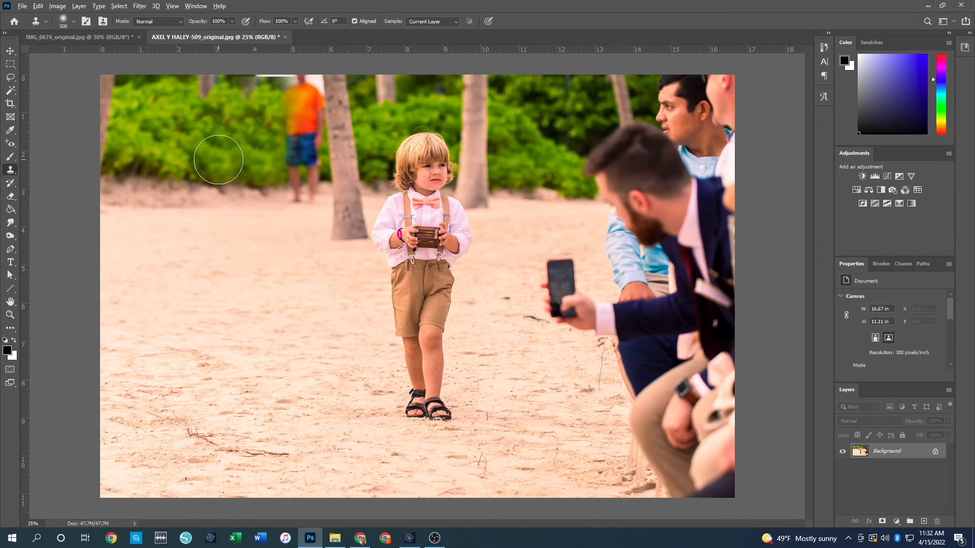
Clone foliage and sand from the bush edge over the man in the orange shirt.
{"action": "left_click", "coordinate": [248, 184], "text": "alt"}
{"action": "mouse_move", "coordinate": [300, 178]}
{"action": "left_mouse_down"}
{"action": "mouse_move", "coordinate": [305, 198]}
{"action": "mouse_move", "coordinate": [299, 82]}
{"action": "mouse_move", "coordinate": [305, 102]}
{"action": "left_mouse_up"}
{"action": "key", "text": "ctrl+z"}
{"action": "left_click", "coordinate": [261, 203], "text": "alt"}
{"action": "key", "text": "ctrl+z"}
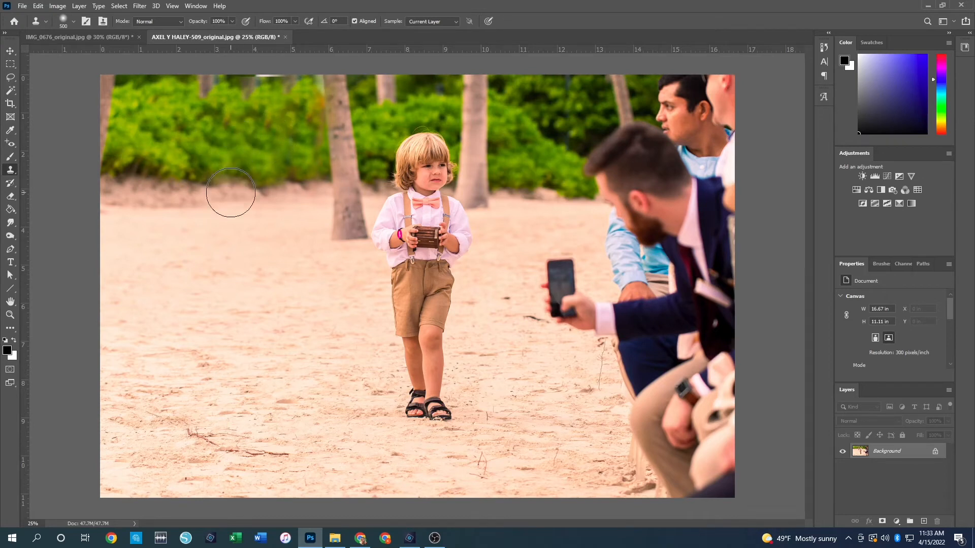
Reduce the Clone Stamp brush to 250 and clone foliage over the remnants beside the palm trunk and along the photo's upper edge.
{"action": "key", "text": "bracketleft"}
{"action": "key", "text": "bracketleft"}
{"action": "key", "text": "bracketleft"}
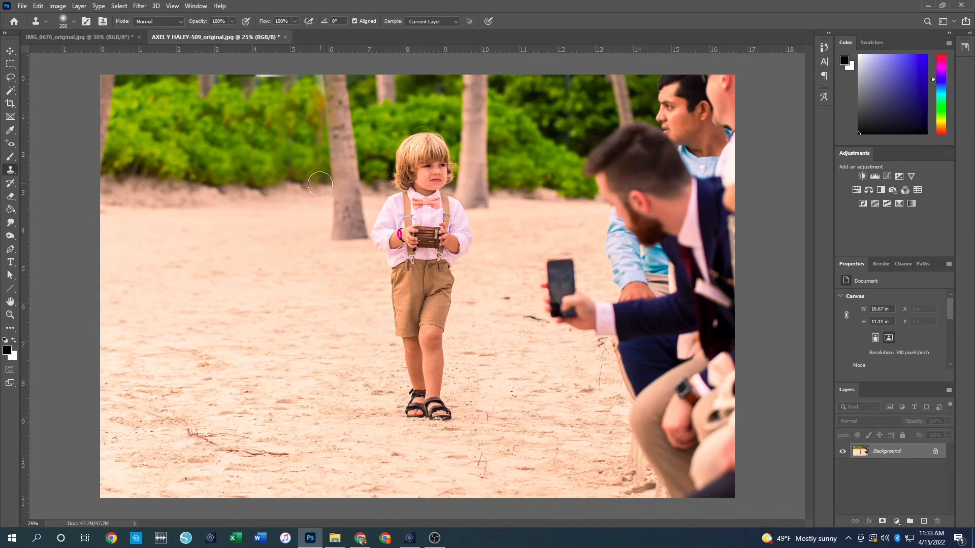
{"action": "mouse_move", "coordinate": [312, 136]}
{"action": "left_mouse_down"}
{"action": "mouse_move", "coordinate": [316, 70]}
{"action": "mouse_move", "coordinate": [284, 71]}
{"action": "mouse_move", "coordinate": [237, 104]}
{"action": "mouse_move", "coordinate": [245, 70]}
{"action": "mouse_move", "coordinate": [311, 68]}
{"action": "mouse_move", "coordinate": [314, 77]}
{"action": "left_mouse_up"}
{"action": "left_click", "coordinate": [264, 196]}
{"action": "left_click", "coordinate": [255, 127], "text": "alt"}
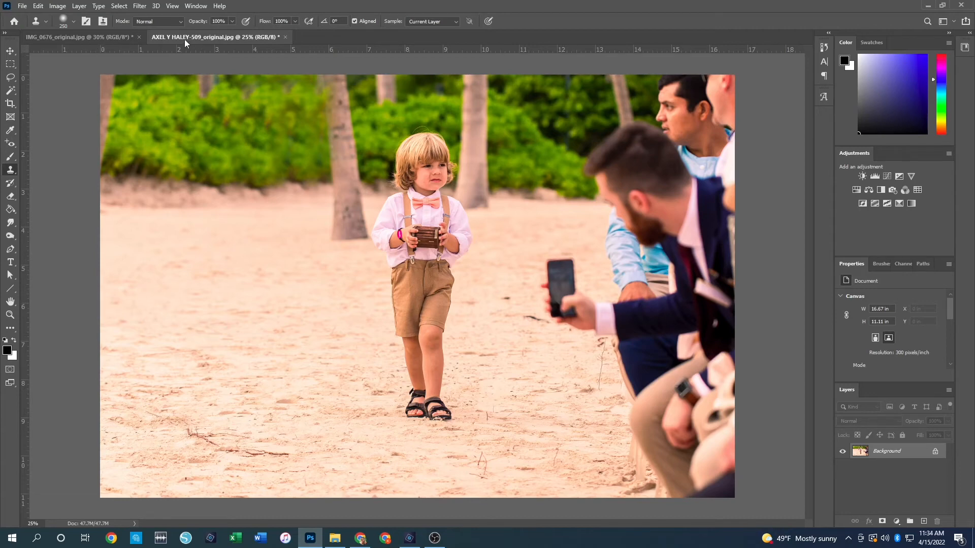
Switch to the planner photo in Photoshop Elements and set the Blur Tool's brush size to 1200 px.
{"action": "left_click", "coordinate": [86, 37]}
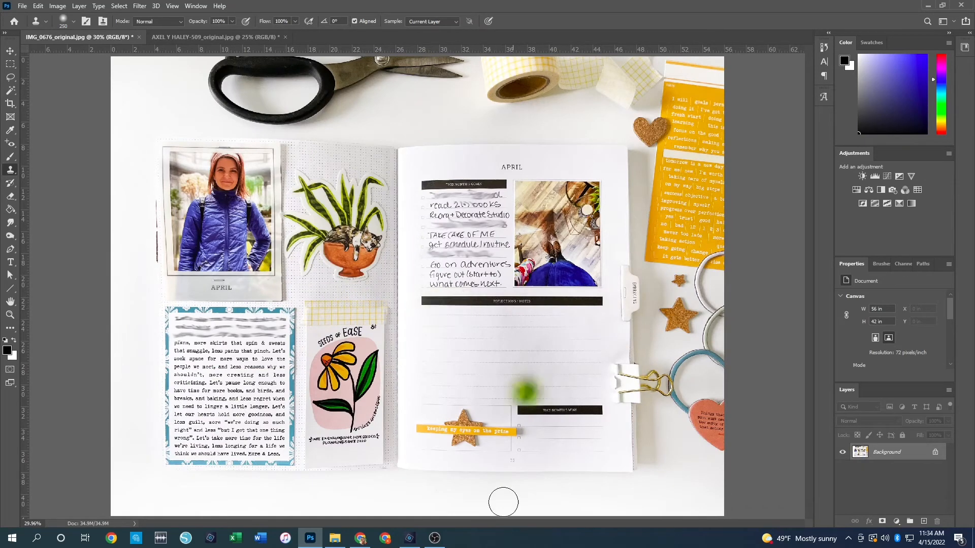
{"action": "left_click", "coordinate": [409, 538]}
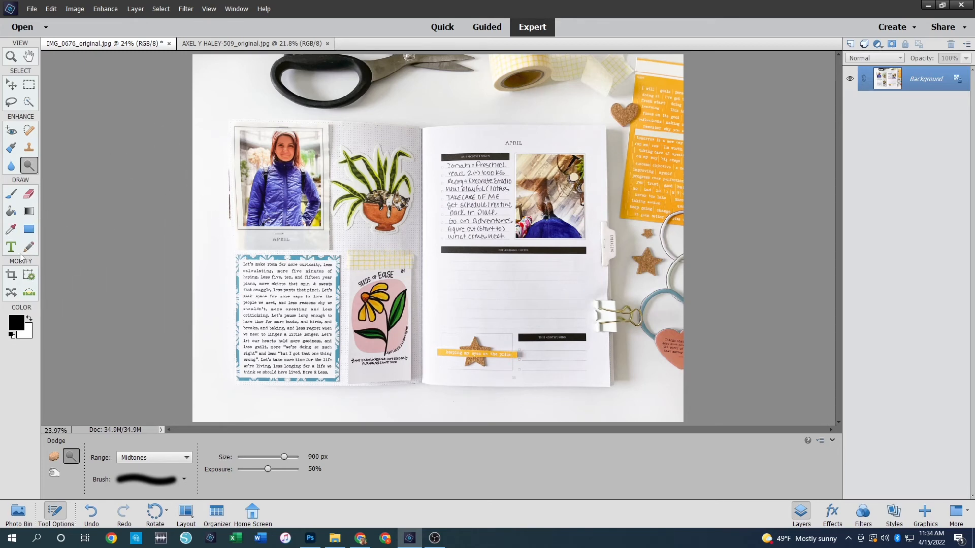
{"action": "left_click", "coordinate": [11, 167]}
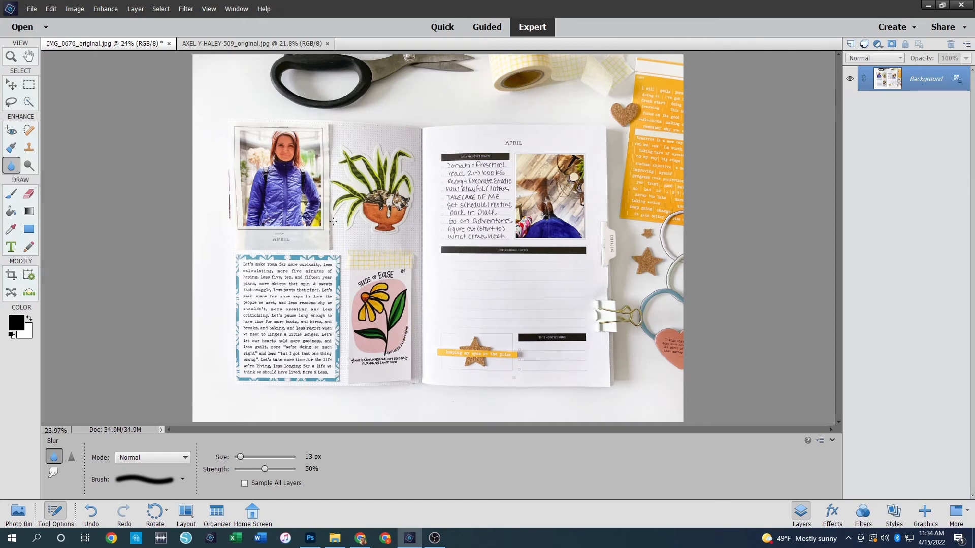
{"action": "left_click", "coordinate": [240, 457]}
{"action": "mouse_move", "coordinate": [241, 460]}
{"action": "left_mouse_down"}
{"action": "mouse_move", "coordinate": [278, 458]}
{"action": "mouse_move", "coordinate": [258, 458]}
{"action": "left_mouse_up"}
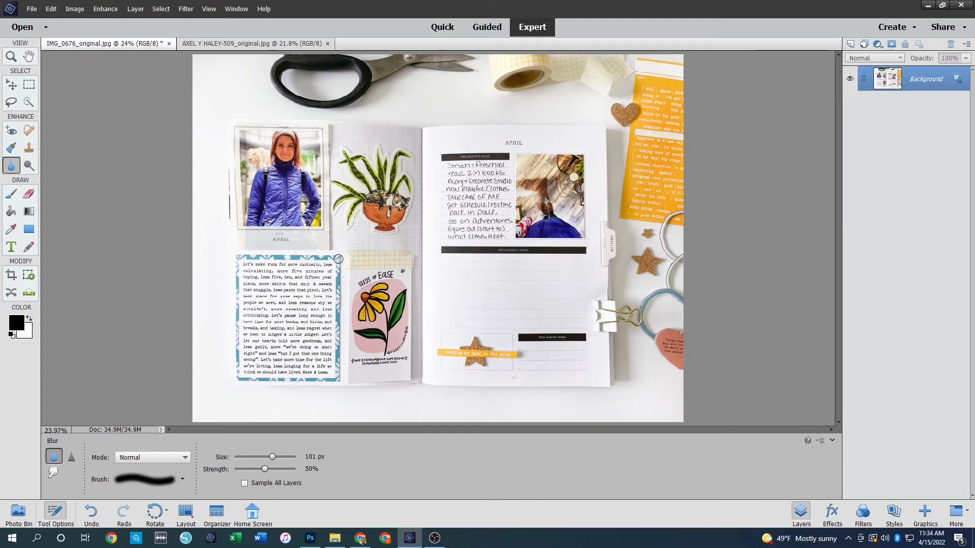
{"action": "key", "text": "bracketright"}
{"action": "key", "text": "bracketright"}
{"action": "key", "text": "bracketright"}
{"action": "key", "text": "bracketright"}
{"action": "key", "text": "bracketright"}
{"action": "key", "text": "bracketright"}
{"action": "key", "text": "bracketright"}
{"action": "key", "text": "bracketright"}
{"action": "key", "text": "bracketright"}
{"action": "key", "text": "bracketright"}
{"action": "key", "text": "bracketright"}
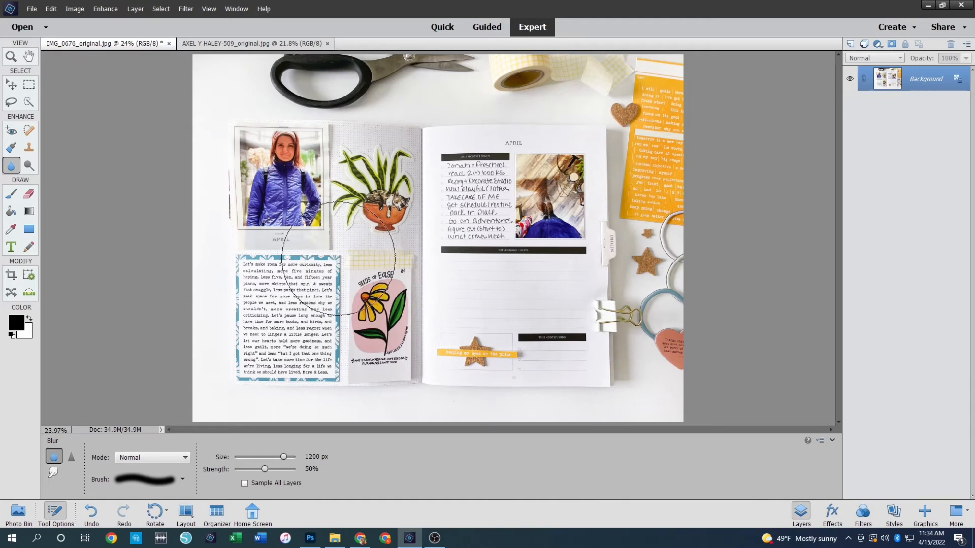
{"action": "key", "text": "bracketright"}
{"action": "key", "text": "bracketright"}
{"action": "key", "text": "bracketright"}
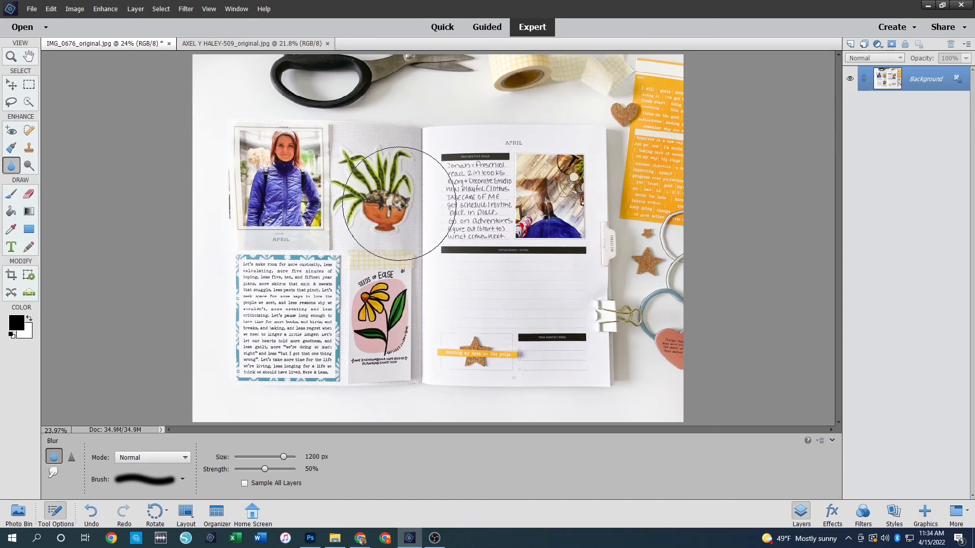
Try blurring the potted plant illustration at 50% strength, and undo the blur and the earlier burn stroke.
{"action": "mouse_move", "coordinate": [370, 203]}
{"action": "left_mouse_down"}
{"action": "mouse_move", "coordinate": [383, 192]}
{"action": "mouse_move", "coordinate": [386, 235]}
{"action": "mouse_move", "coordinate": [378, 157]}
{"action": "mouse_move", "coordinate": [423, 171]}
{"action": "mouse_move", "coordinate": [386, 200]}
{"action": "left_mouse_up"}
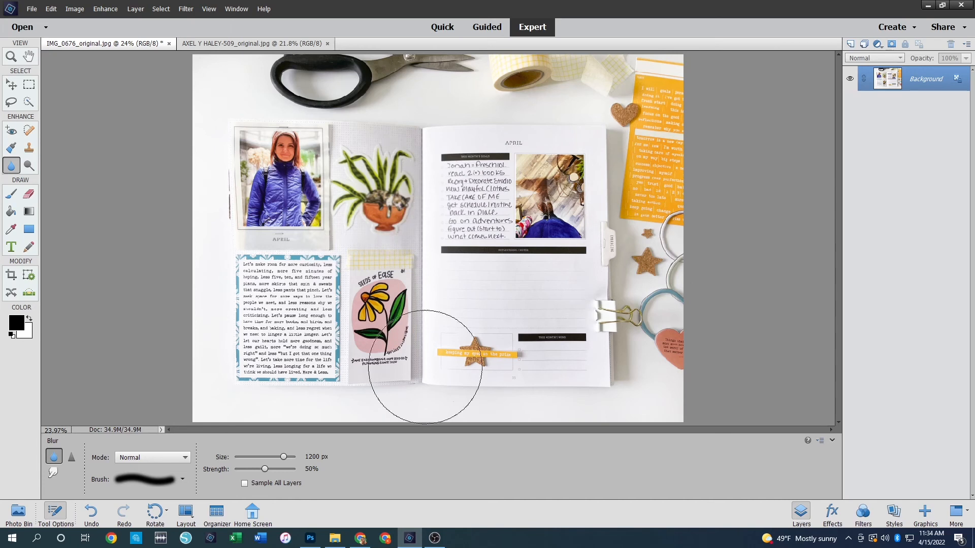
{"action": "key", "text": "ctrl+z"}
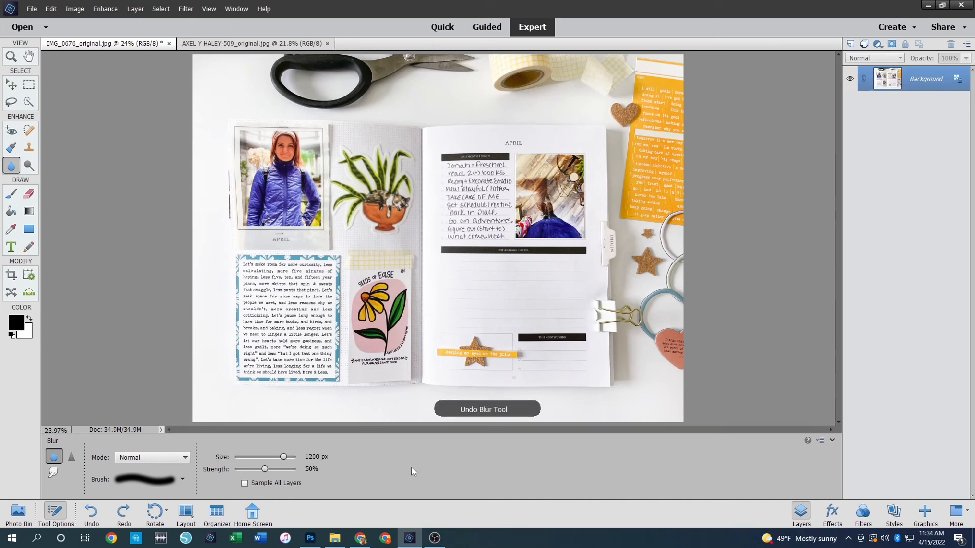
{"action": "key", "text": "ctrl+z"}
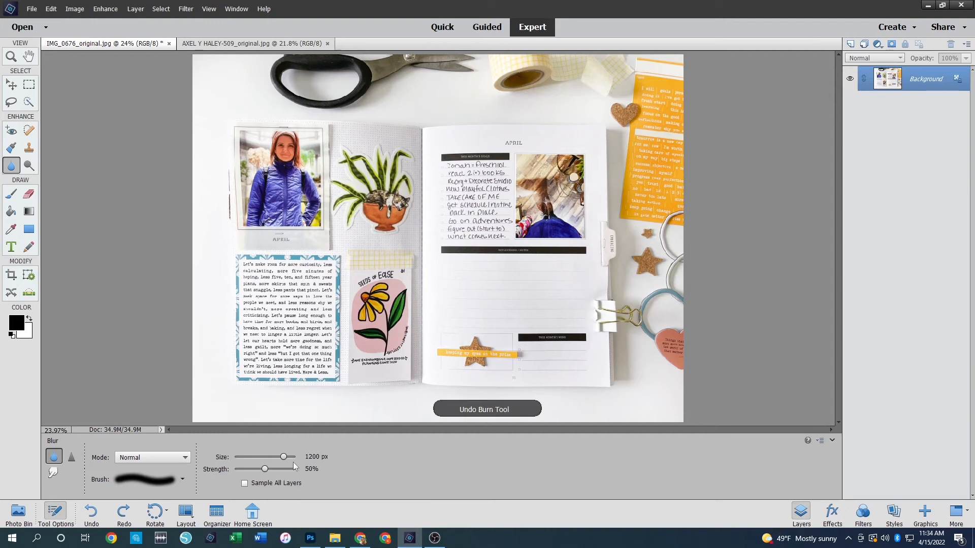
Set the Blur Tool's strength to 80%, try it on the planner photo, and undo the blur strokes.
{"action": "left_click_drag", "start_coordinate": [269, 472], "coordinate": [285, 473]}
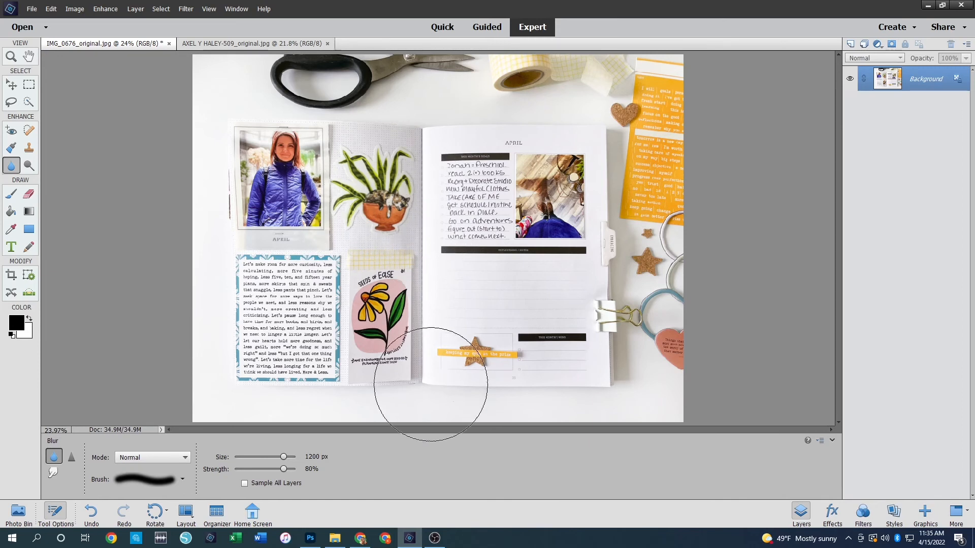
{"action": "key", "text": "ctrl+z"}
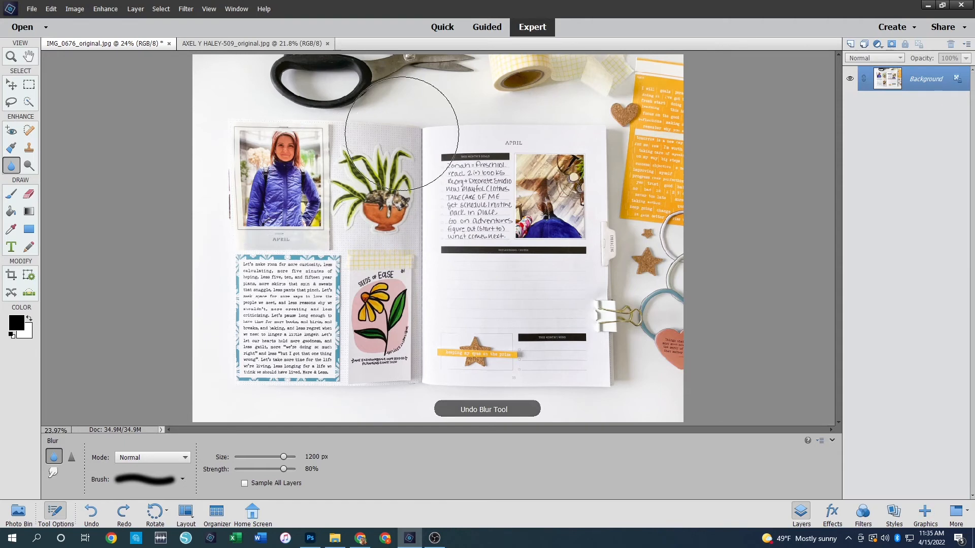
{"action": "key", "text": "ctrl+z"}
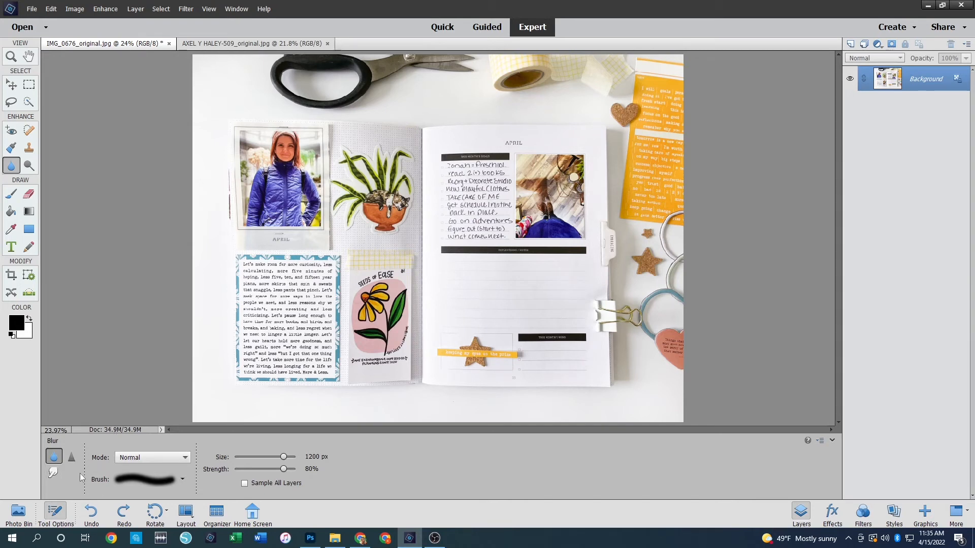
Smudge the first three lines of the typewritten text card using an 80 px Smudge brush at 50% strength.
{"action": "left_click", "coordinate": [55, 475]}
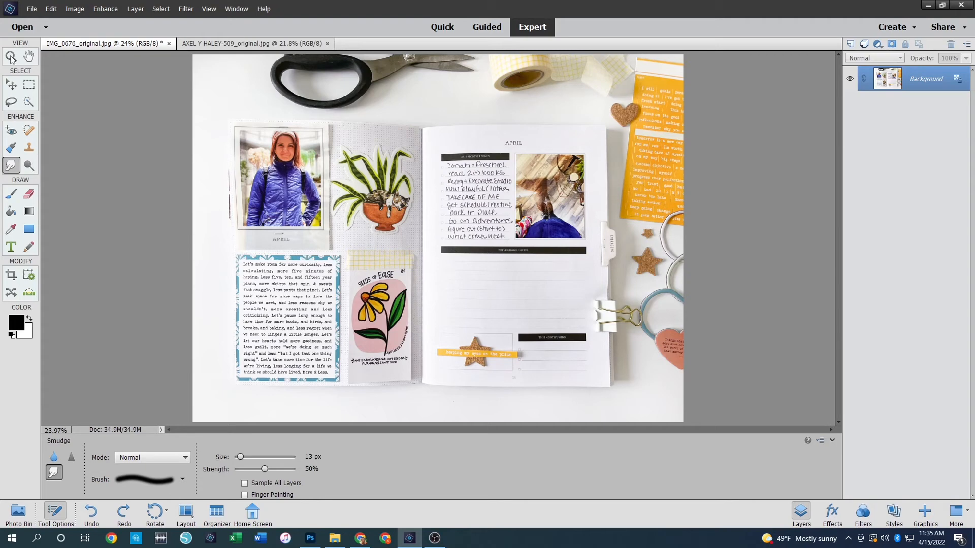
{"action": "left_click", "coordinate": [11, 58]}
{"action": "left_click", "coordinate": [374, 289]}
{"action": "left_click", "coordinate": [375, 289]}
{"action": "scroll", "coordinate": [325, 282], "scroll_direction": "down", "scroll_amount": 2}
{"action": "left_click", "coordinate": [261, 229]}
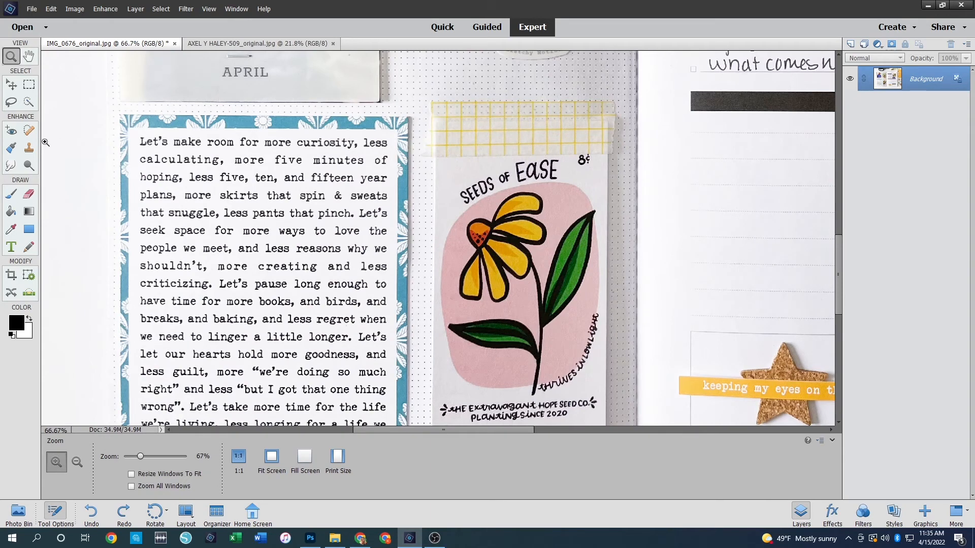
{"action": "left_click", "coordinate": [11, 166]}
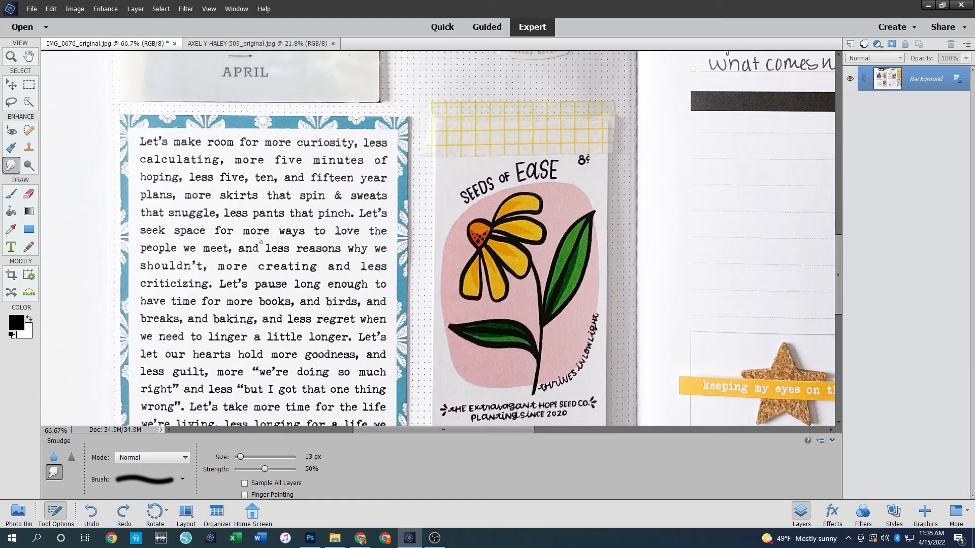
{"action": "key", "text": "bracketright"}
{"action": "key", "text": "bracketright"}
{"action": "key", "text": "bracketright"}
{"action": "key", "text": "bracketright"}
{"action": "key", "text": "bracketright"}
{"action": "key", "text": "bracketright"}
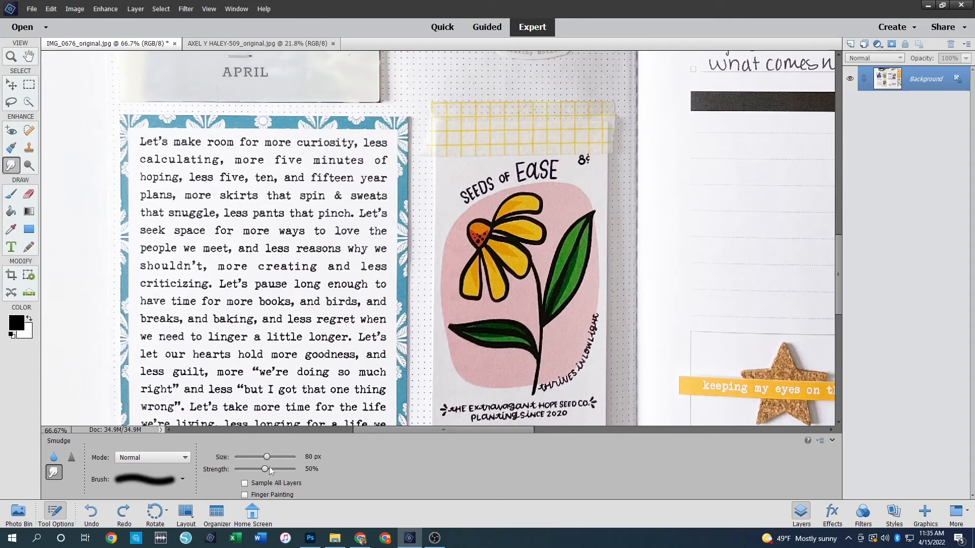
{"action": "mouse_move", "coordinate": [142, 141]}
{"action": "left_mouse_down"}
{"action": "mouse_move", "coordinate": [199, 149]}
{"action": "mouse_move", "coordinate": [277, 140]}
{"action": "mouse_move", "coordinate": [379, 149]}
{"action": "mouse_move", "coordinate": [382, 160]}
{"action": "mouse_move", "coordinate": [152, 160]}
{"action": "mouse_move", "coordinate": [140, 173]}
{"action": "mouse_move", "coordinate": [382, 177]}
{"action": "left_mouse_up"}
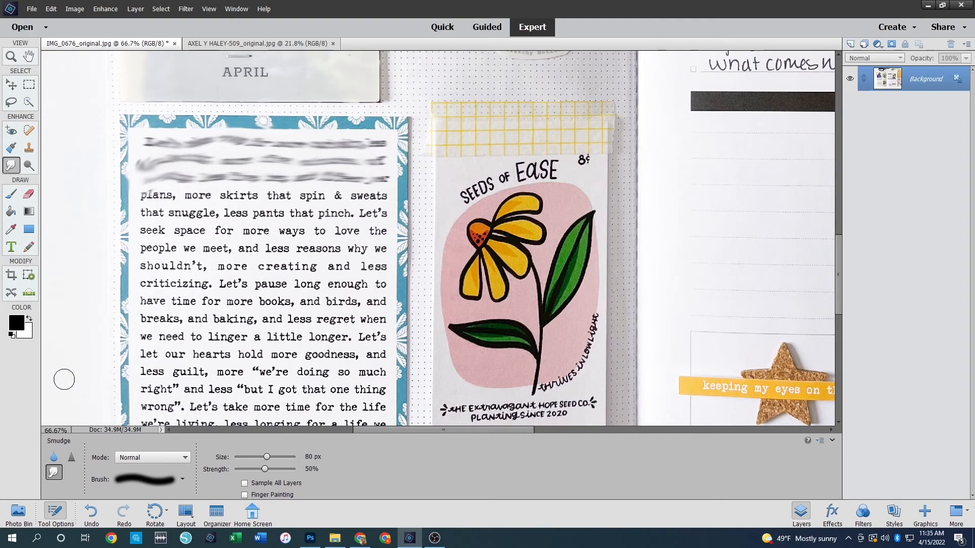
Smudge the first four handwritten lines under This Month's Goals, and fit the whole photo on screen.
{"action": "scroll", "coordinate": [785, 229], "scroll_direction": "up", "scroll_amount": 3}
{"action": "scroll", "coordinate": [787, 231], "scroll_direction": "up", "scroll_amount": 3}
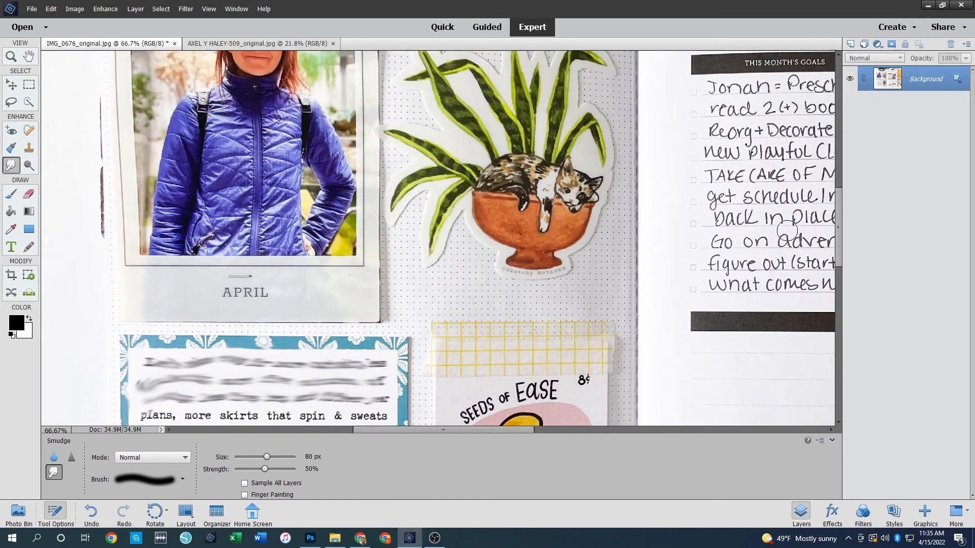
{"action": "left_click_drag", "start_coordinate": [472, 429], "coordinate": [610, 429]}
{"action": "left_click_drag", "start_coordinate": [130, 106], "coordinate": [262, 101]}
{"action": "left_click_drag", "start_coordinate": [118, 131], "coordinate": [269, 130]}
{"action": "mouse_move", "coordinate": [113, 153]}
{"action": "left_mouse_down"}
{"action": "mouse_move", "coordinate": [281, 147]}
{"action": "mouse_move", "coordinate": [125, 164]}
{"action": "mouse_move", "coordinate": [249, 162]}
{"action": "mouse_move", "coordinate": [258, 172]}
{"action": "mouse_move", "coordinate": [249, 174]}
{"action": "mouse_move", "coordinate": [83, 174]}
{"action": "left_mouse_up"}
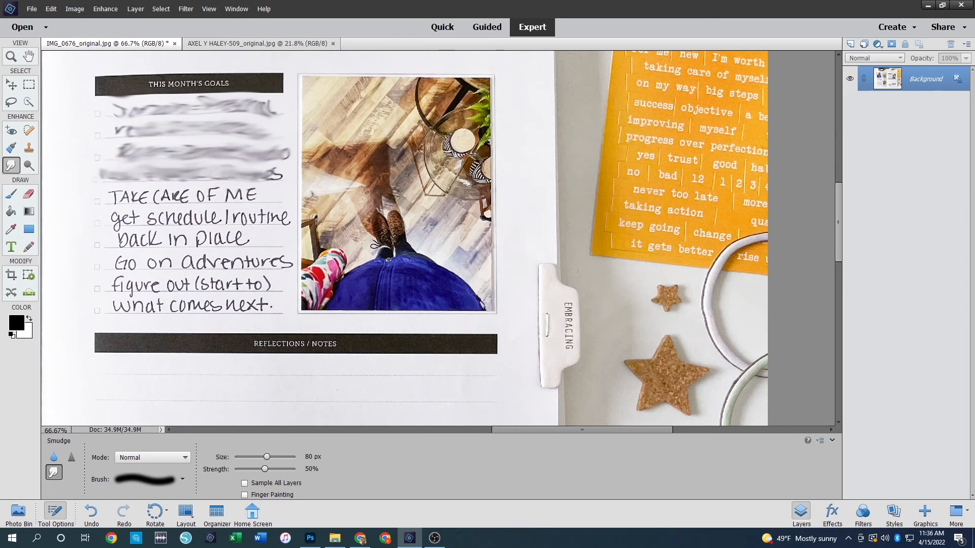
{"action": "key", "text": "z"}
{"action": "right_click", "coordinate": [357, 254]}
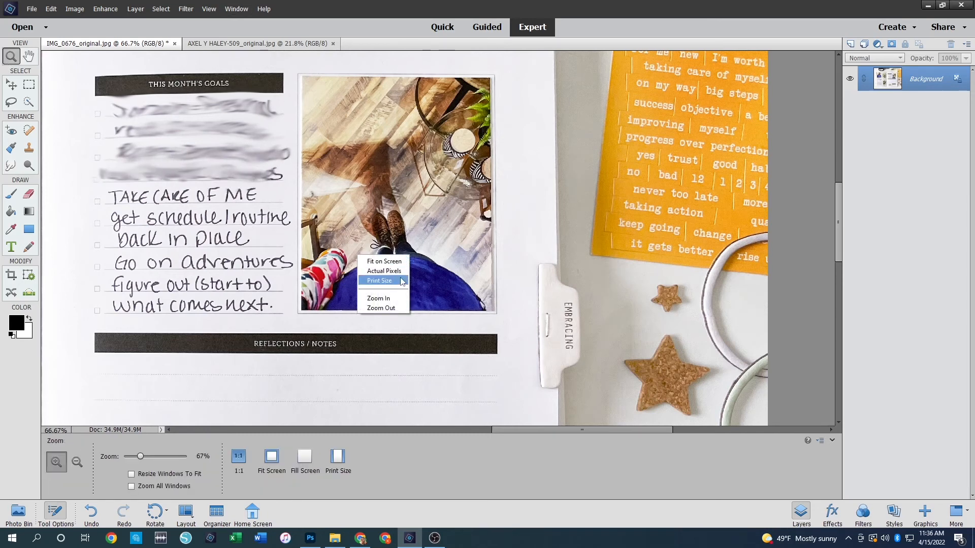
{"action": "left_click", "coordinate": [393, 263]}
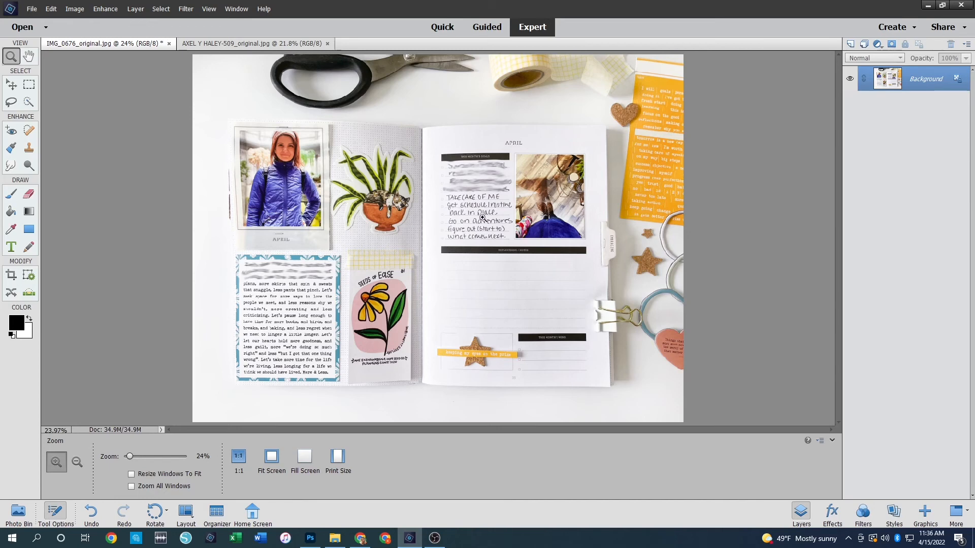
Switch to the beach photo and set the Clone Stamp Tool's brush size to 700 px.
{"action": "left_click", "coordinate": [250, 44]}
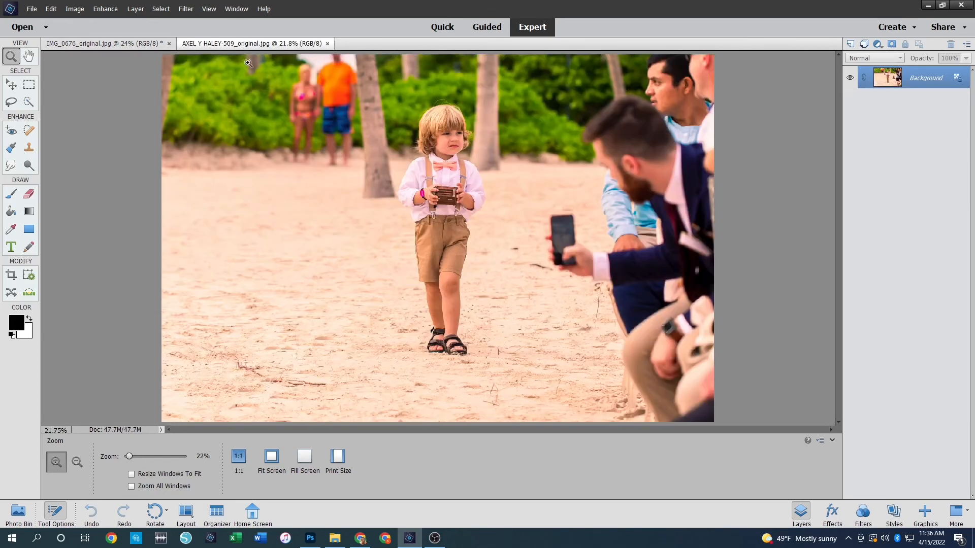
{"action": "left_click", "coordinate": [31, 150]}
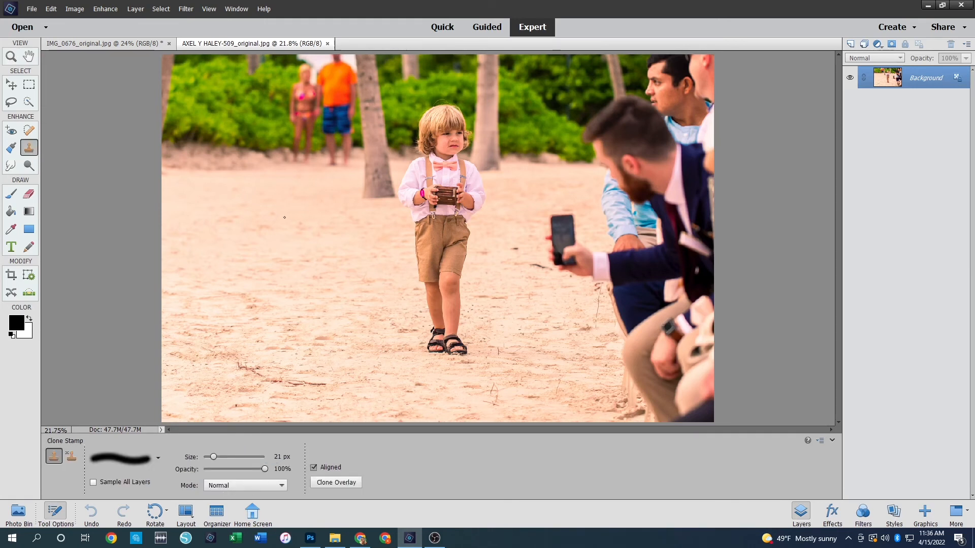
{"action": "key", "text": "bracketright"}
{"action": "key", "text": "bracketright"}
{"action": "key", "text": "bracketright"}
{"action": "key", "text": "bracketright"}
{"action": "key", "text": "bracketright"}
{"action": "key", "text": "bracketright"}
{"action": "key", "text": "bracketright"}
{"action": "key", "text": "bracketright"}
{"action": "key", "text": "bracketright"}
{"action": "key", "text": "bracketright"}
{"action": "key", "text": "bracketright"}
{"action": "key", "text": "bracketright"}
{"action": "key", "text": "bracketright"}
{"action": "key", "text": "bracketright"}
{"action": "key", "text": "bracketright"}
{"action": "key", "text": "bracketright"}
{"action": "key", "text": "bracketright"}
{"action": "key", "text": "bracketright"}
{"action": "key", "text": "bracketright"}
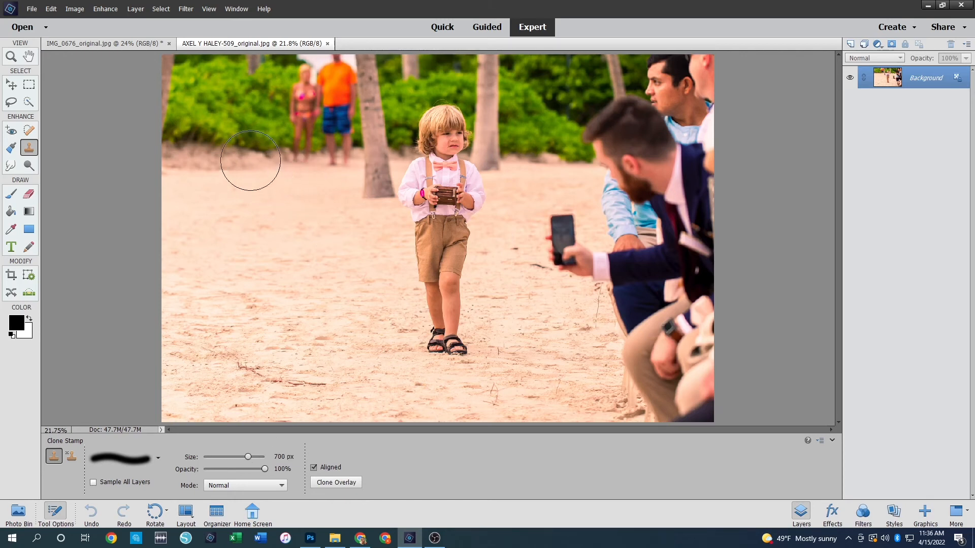
{"action": "key", "text": "bracketleft"}
Clone the foliage and bush edge over the woman in pink and the man in the orange shirt.
{"action": "left_click", "coordinate": [235, 141], "text": "alt"}
{"action": "mouse_move", "coordinate": [235, 141]}
{"action": "left_mouse_down"}
{"action": "mouse_move", "coordinate": [283, 137]}
{"action": "mouse_move", "coordinate": [310, 147]}
{"action": "mouse_move", "coordinate": [298, 152]}
{"action": "mouse_move", "coordinate": [297, 142]}
{"action": "mouse_move", "coordinate": [310, 103]}
{"action": "mouse_move", "coordinate": [303, 61]}
{"action": "left_mouse_up"}
{"action": "left_click", "coordinate": [298, 143]}
{"action": "mouse_move", "coordinate": [312, 155]}
{"action": "left_mouse_down"}
{"action": "mouse_move", "coordinate": [331, 148]}
{"action": "mouse_move", "coordinate": [333, 127]}
{"action": "mouse_move", "coordinate": [320, 64]}
{"action": "left_mouse_up"}
{"action": "left_click", "coordinate": [278, 126], "text": "alt"}
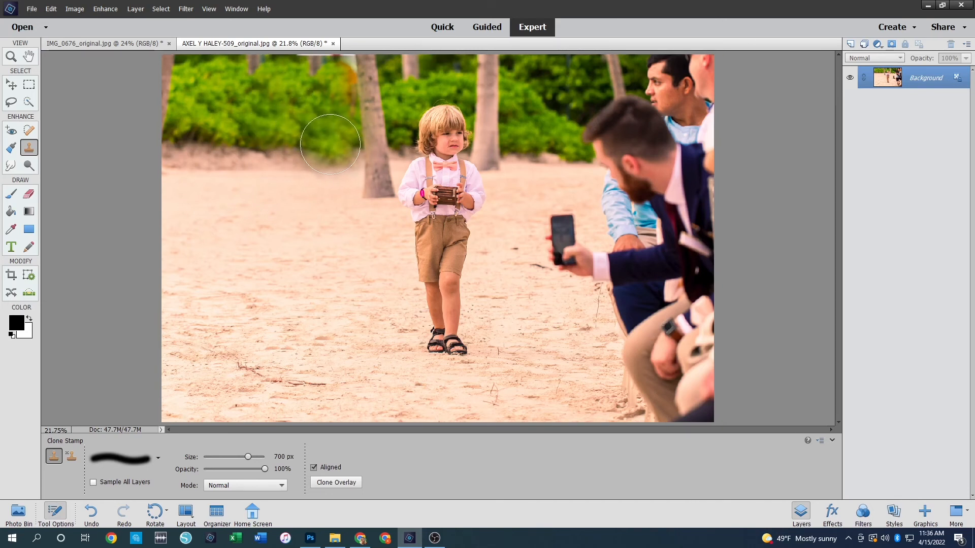
{"action": "left_click_drag", "start_coordinate": [331, 117], "coordinate": [326, 72]}
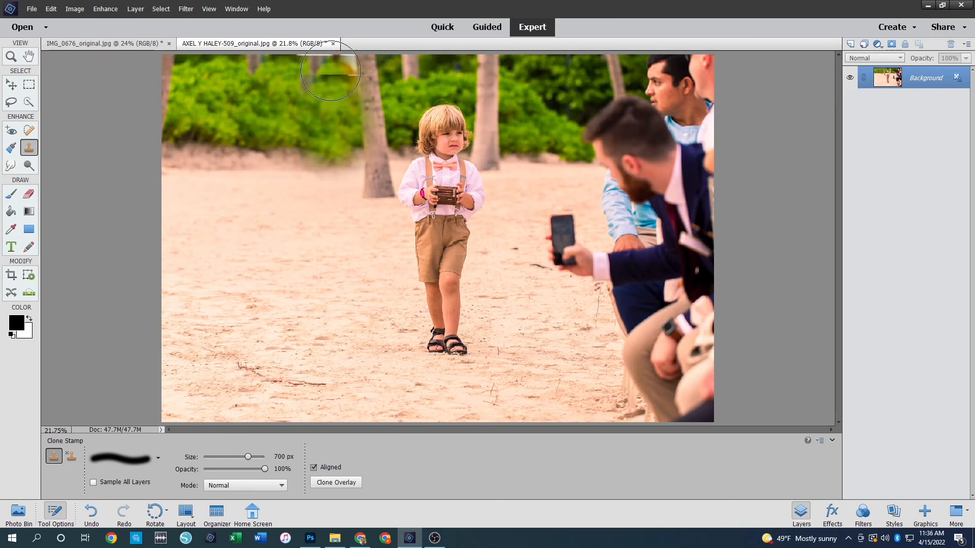
Clone the bush edge and sand beside the palm trunk, and cover the remnants near the photo's upper edge.
{"action": "left_click", "coordinate": [294, 160], "text": "alt"}
{"action": "mouse_move", "coordinate": [308, 161]}
{"action": "left_mouse_down"}
{"action": "mouse_move", "coordinate": [331, 157]}
{"action": "mouse_move", "coordinate": [300, 157]}
{"action": "mouse_move", "coordinate": [318, 153]}
{"action": "left_mouse_up"}
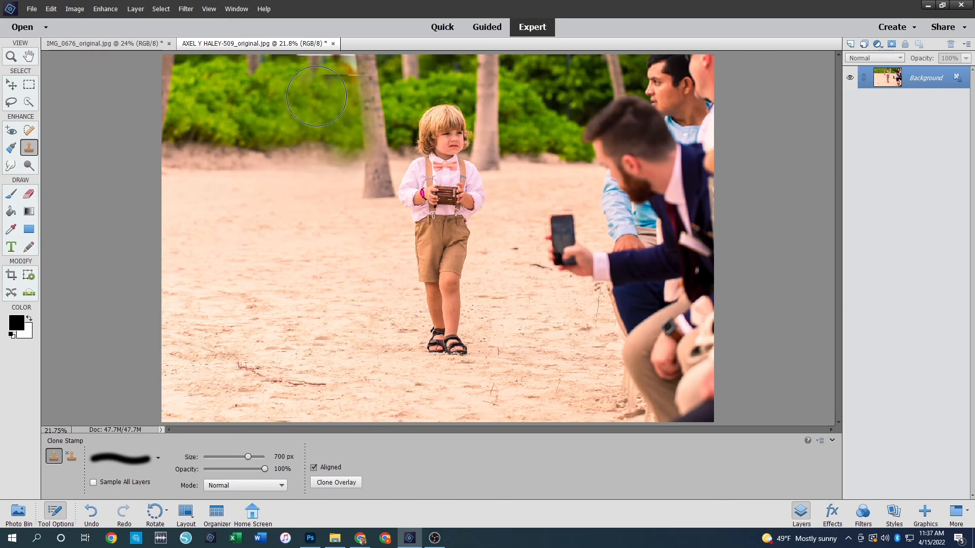
{"action": "left_click", "coordinate": [271, 153], "text": "alt"}
{"action": "mouse_move", "coordinate": [315, 141]}
{"action": "left_mouse_down"}
{"action": "mouse_move", "coordinate": [333, 140]}
{"action": "mouse_move", "coordinate": [337, 150]}
{"action": "left_mouse_up"}
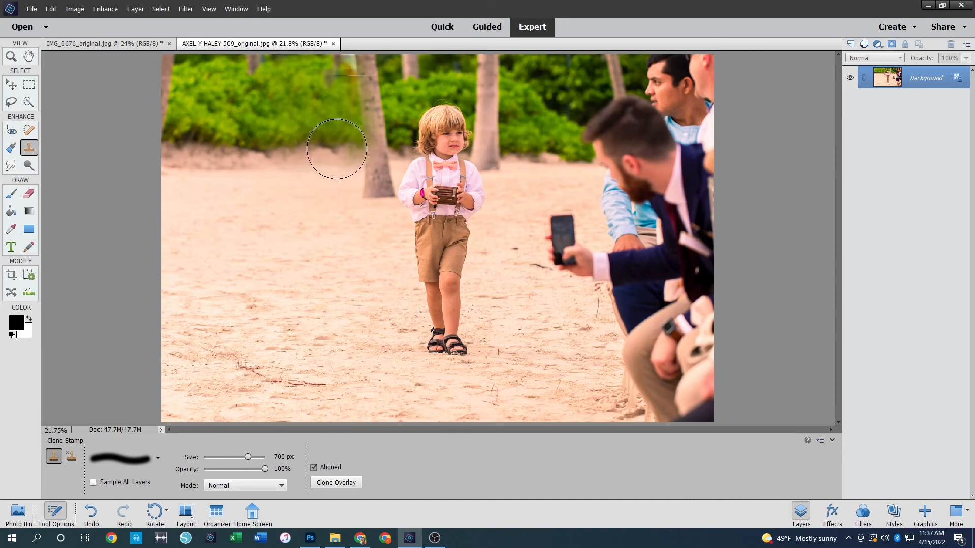
{"action": "left_click", "coordinate": [331, 67]}
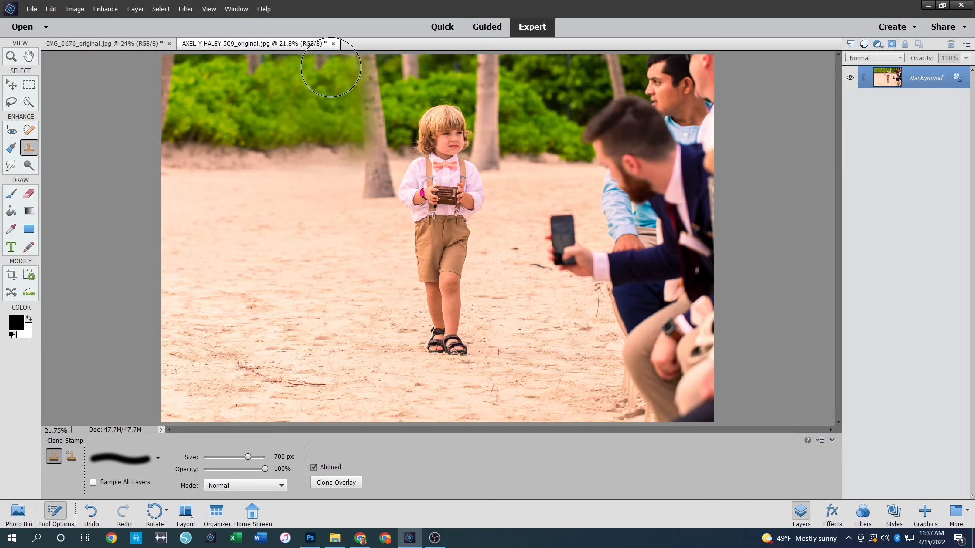
Undo the last clone strokes and clone foliage over the thin background trunk at the photo's upper edge.
{"action": "key", "text": "ctrl+z"}
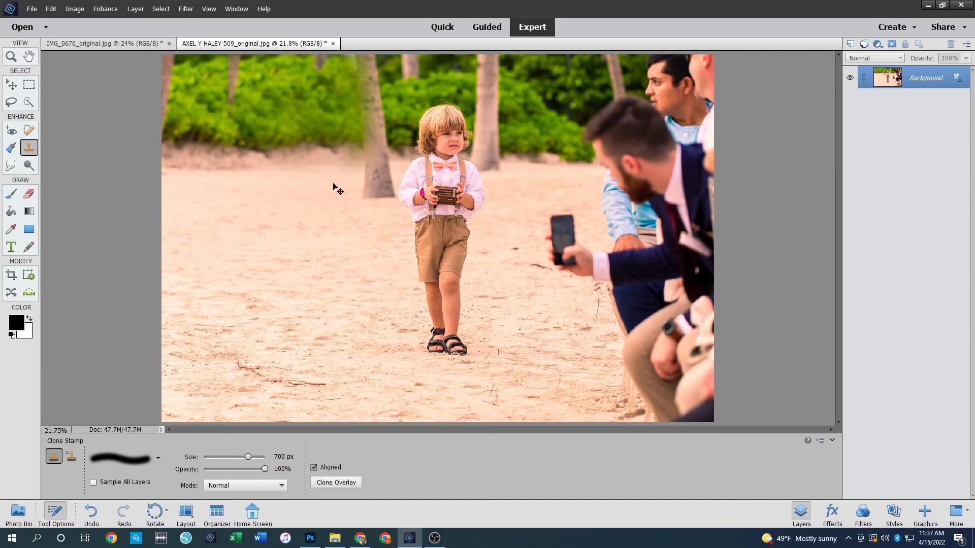
{"action": "key", "text": "ctrl+z"}
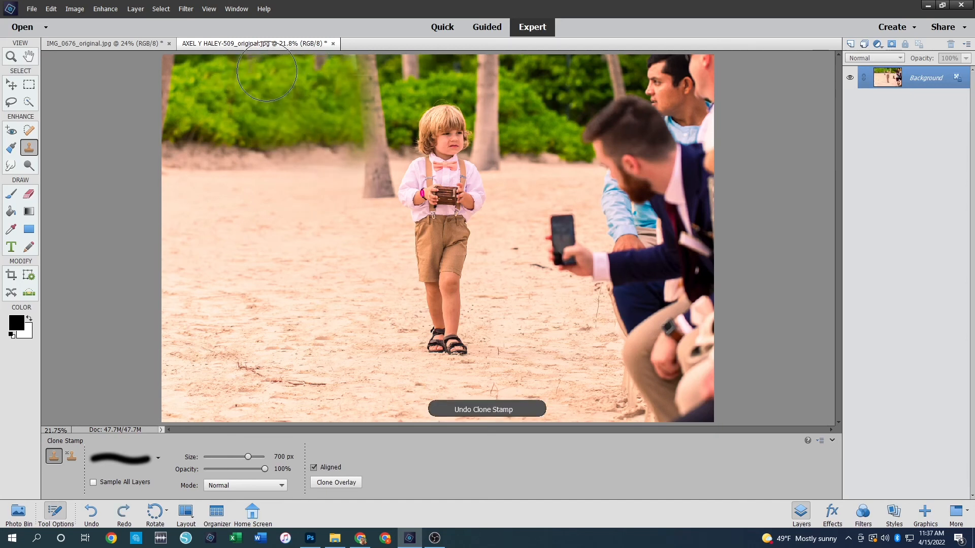
{"action": "left_click", "coordinate": [346, 132]}
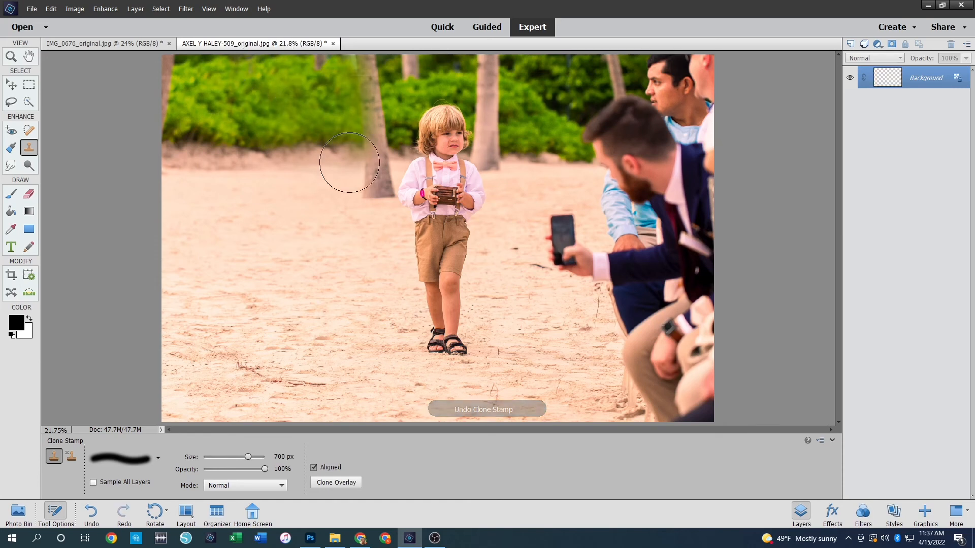
{"action": "left_click", "coordinate": [233, 64]}
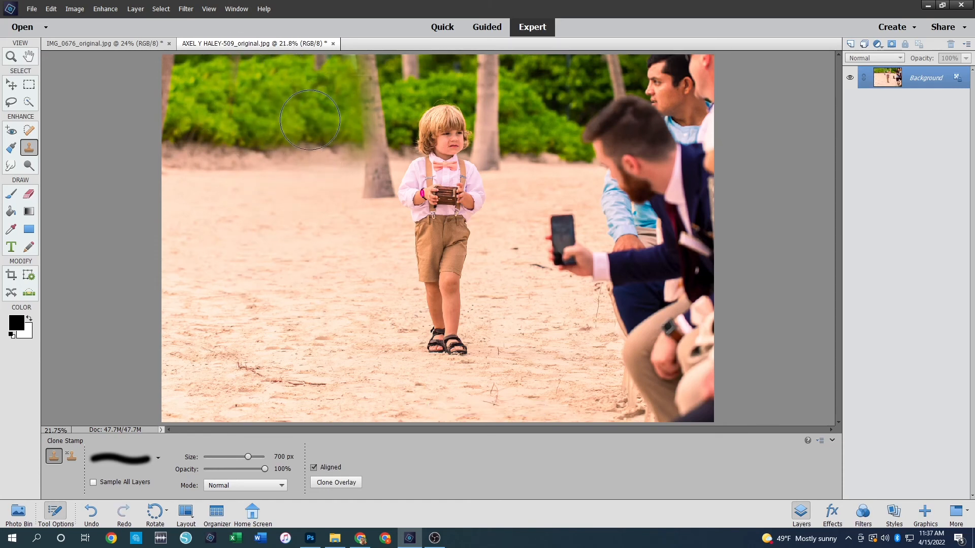
Reduce the Clone Stamp brush to 150 px and clone foliage over the pale remnant beside the palm trunk's upper end.
{"action": "key", "text": "bracketleft"}
{"action": "key", "text": "bracketleft"}
{"action": "key", "text": "bracketleft"}
{"action": "key", "text": "bracketleft"}
{"action": "key", "text": "bracketleft"}
{"action": "key", "text": "bracketleft"}
{"action": "key", "text": "bracketleft"}
{"action": "key", "text": "bracketleft"}
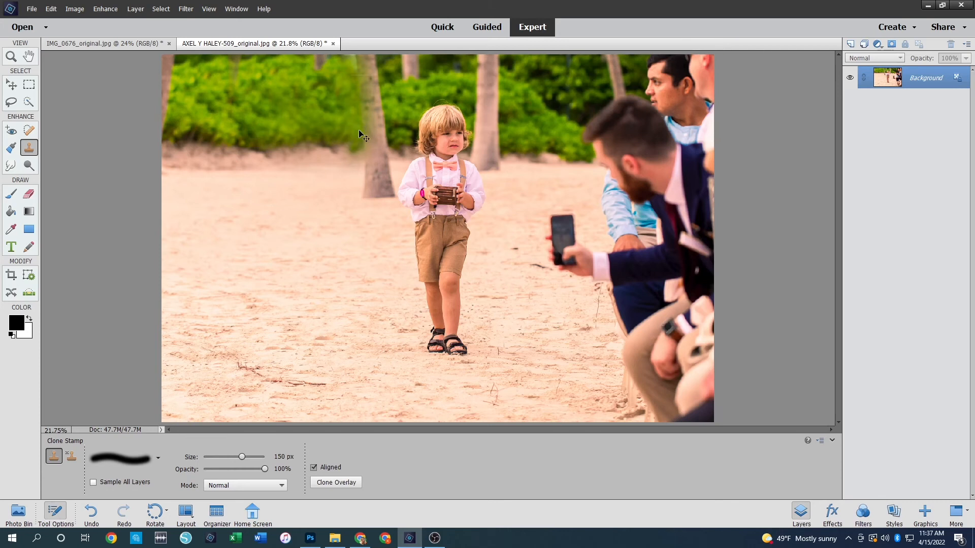
{"action": "left_click_drag", "start_coordinate": [352, 84], "coordinate": [349, 58]}
Enlarge the Clone Stamp brush to 300 px and clone foliage over the upper part of the bushes.
{"action": "key", "text": "alt"}
{"action": "key", "text": "bracketright"}
{"action": "key", "text": "bracketright"}
{"action": "key", "text": "bracketright"}
{"action": "key", "text": "bracketright"}
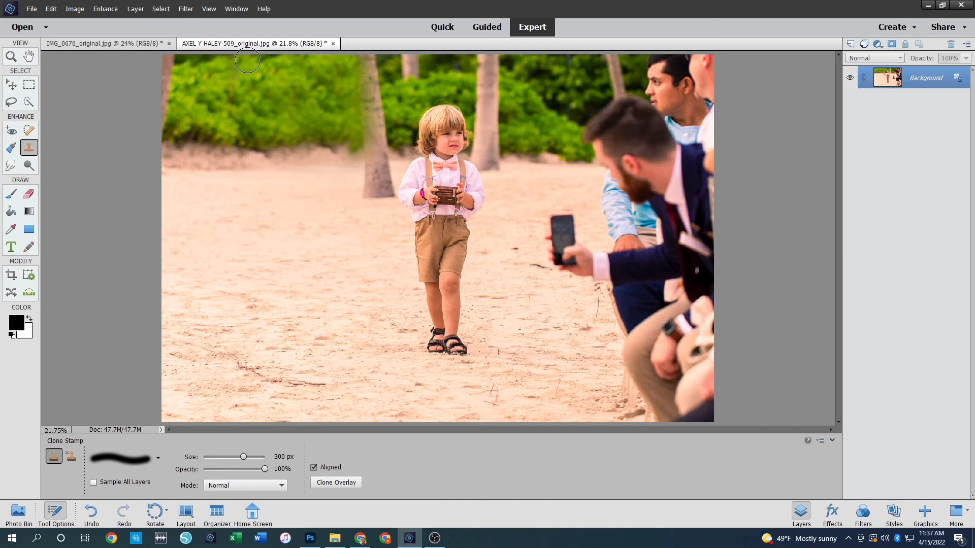
{"action": "mouse_move", "coordinate": [239, 101]}
{"action": "left_mouse_down"}
{"action": "mouse_move", "coordinate": [241, 66]}
{"action": "mouse_move", "coordinate": [229, 59]}
{"action": "mouse_move", "coordinate": [202, 177]}
{"action": "mouse_move", "coordinate": [241, 62]}
{"action": "left_mouse_up"}
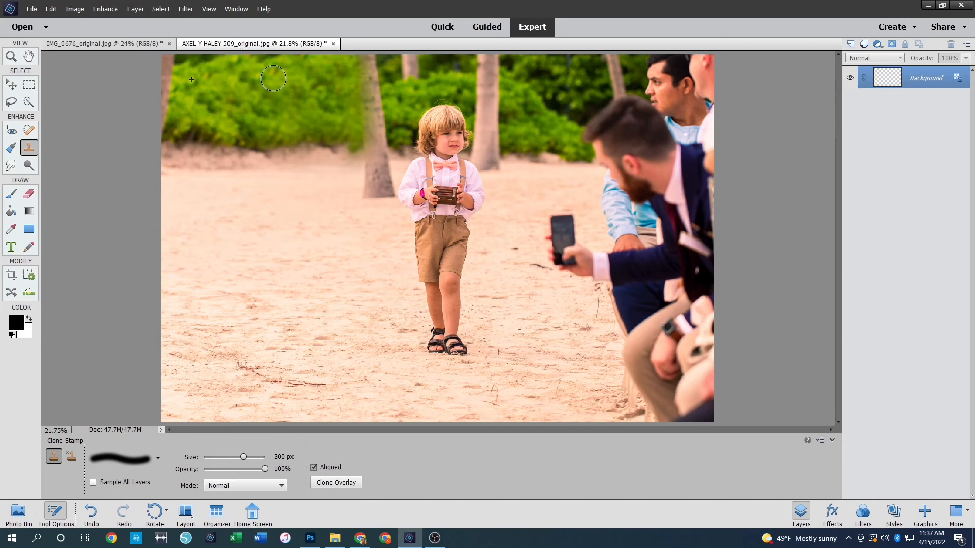